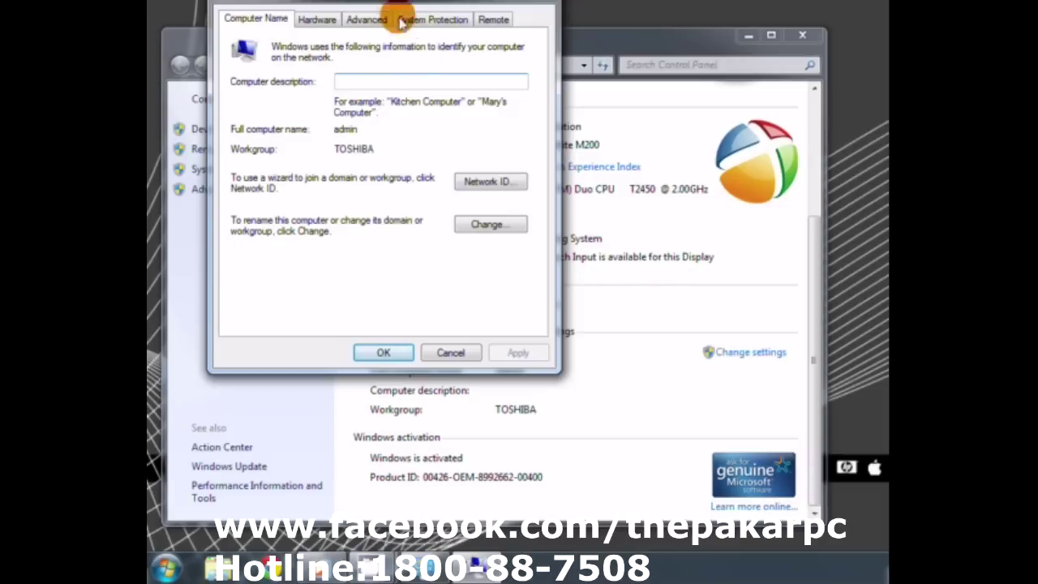
- Open the computer name and domain change settings and set the computer name to mat
left_click_drag(383, 4, 372, 37)
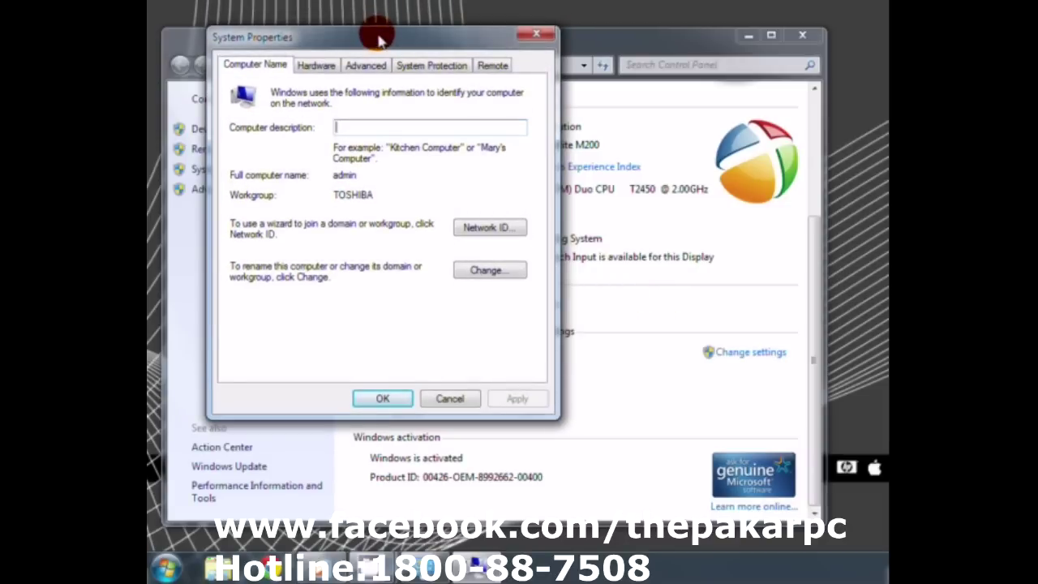
left_click_drag(335, 181, 366, 199)
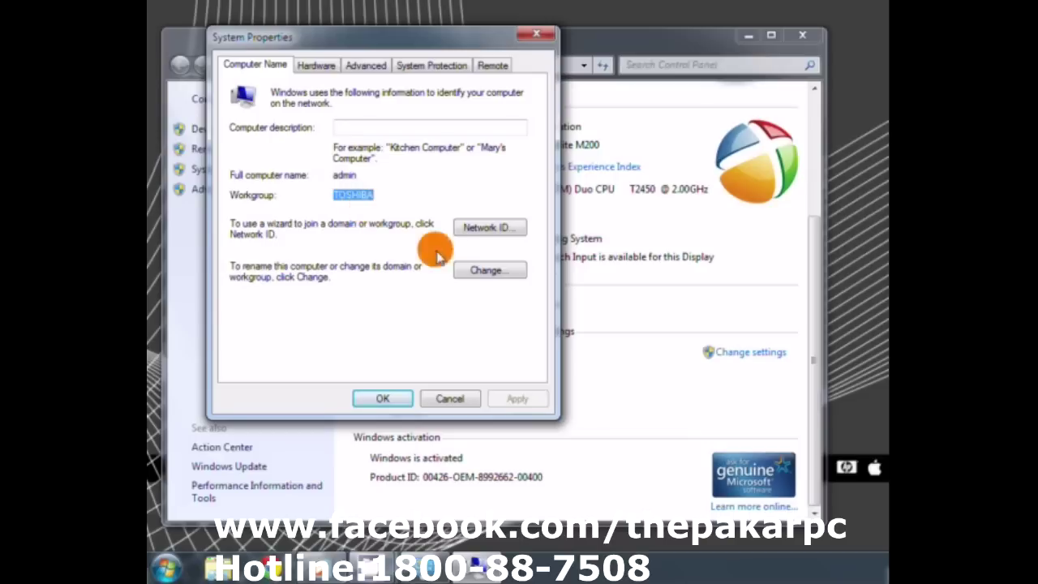
left_click(489, 274)
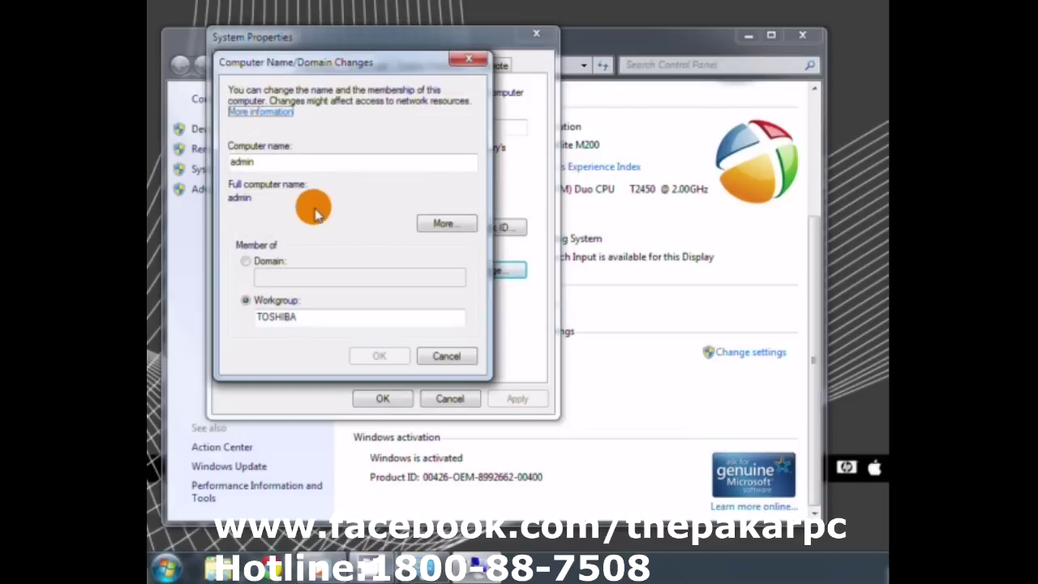
left_click_drag(259, 164, 217, 164)
type("mat")
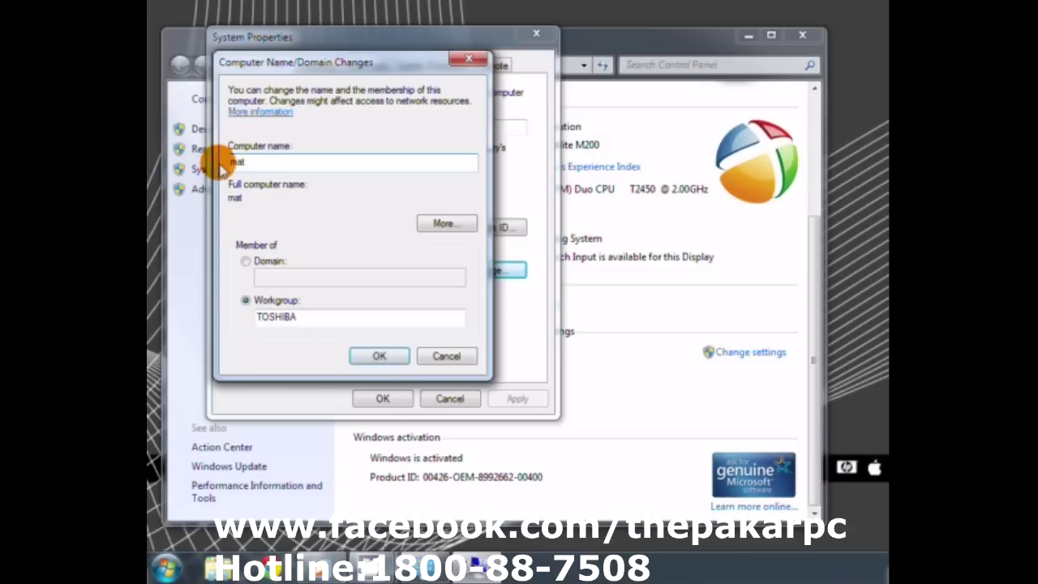
- Make the computer a member of the workgroup PAKARPC and accept the name and workgroup changes
left_click(246, 261)
left_click(246, 301)
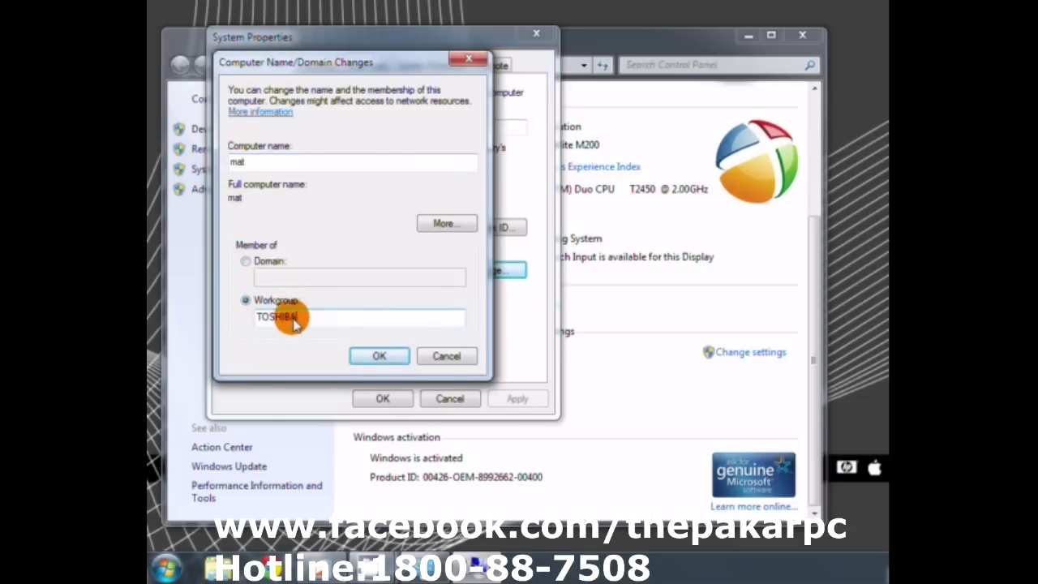
left_click_drag(293, 321, 253, 324)
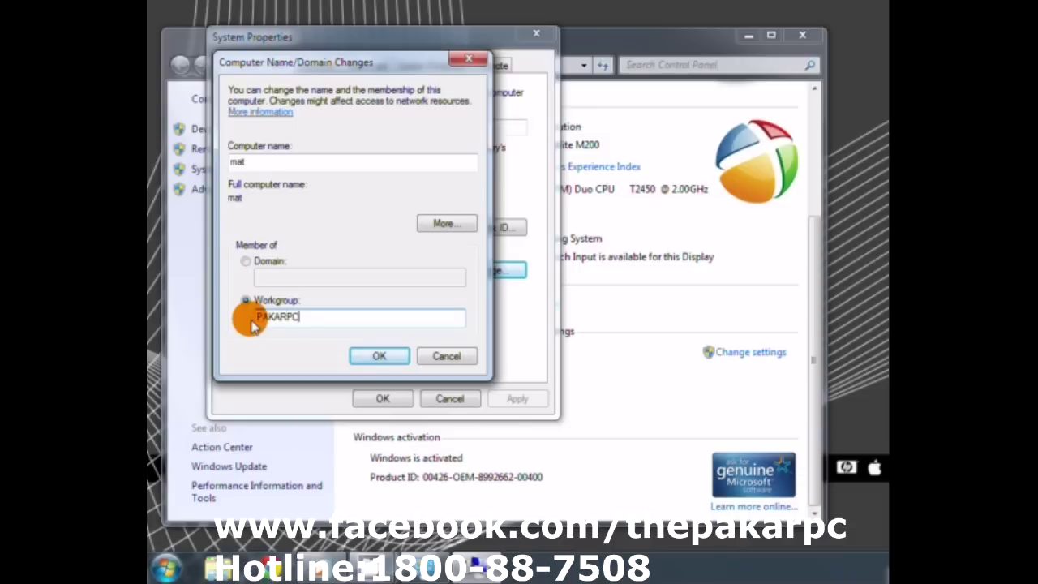
left_click(375, 356)
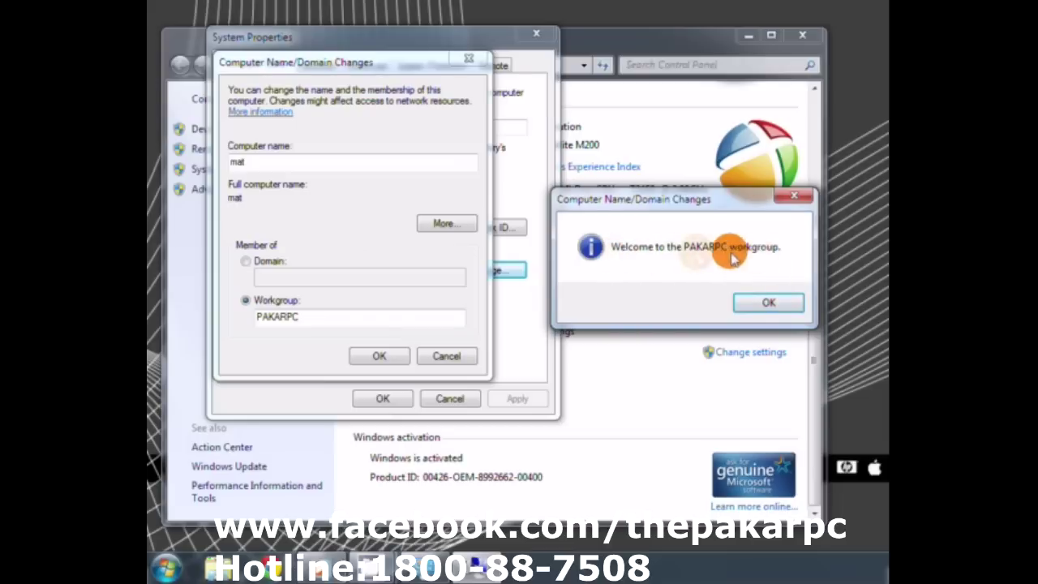
left_click(768, 305)
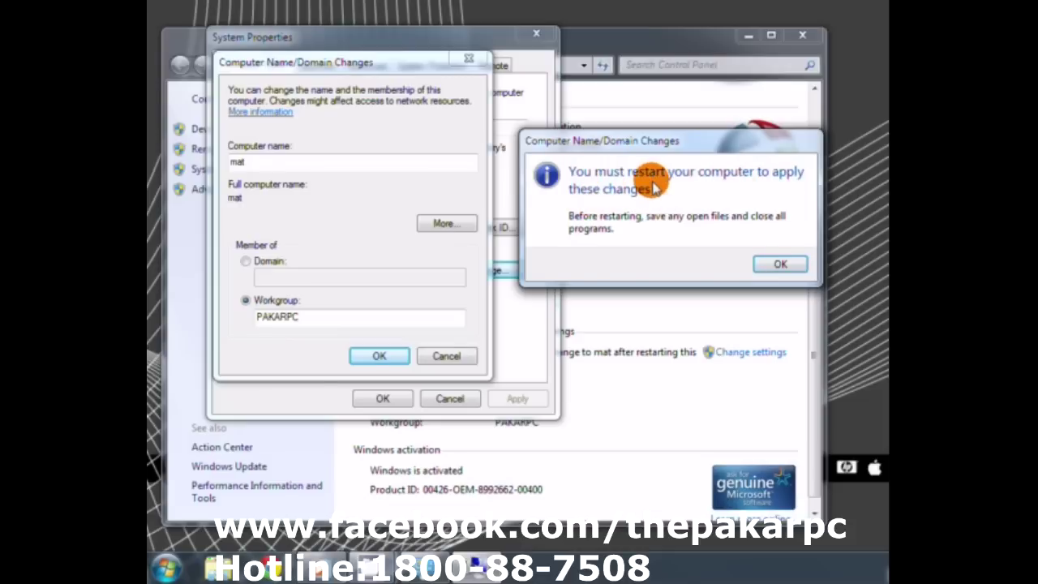
left_click(768, 264)
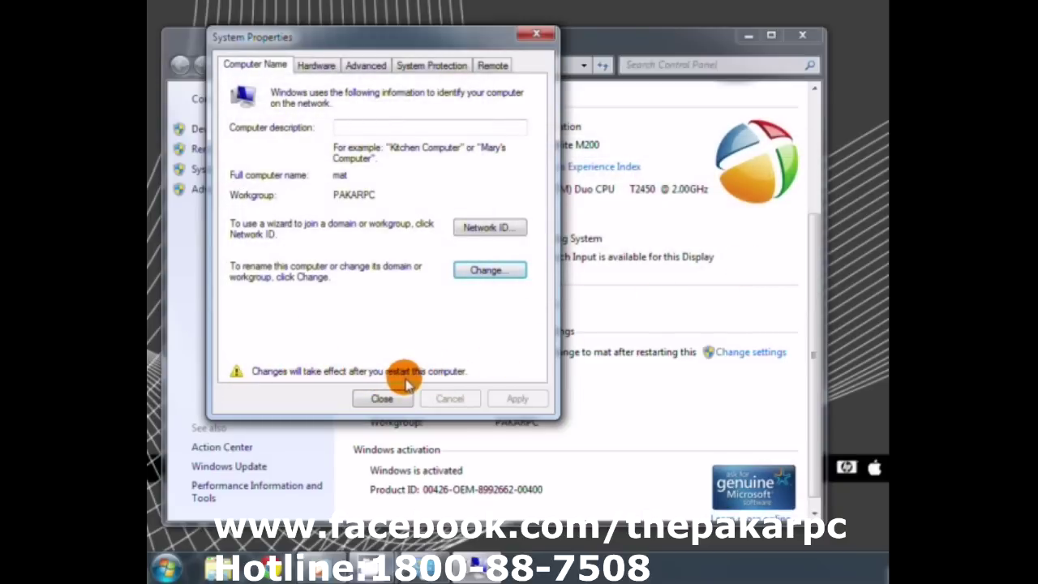
- Close the system properties, postpone the restart and close the System window
left_click(380, 398)
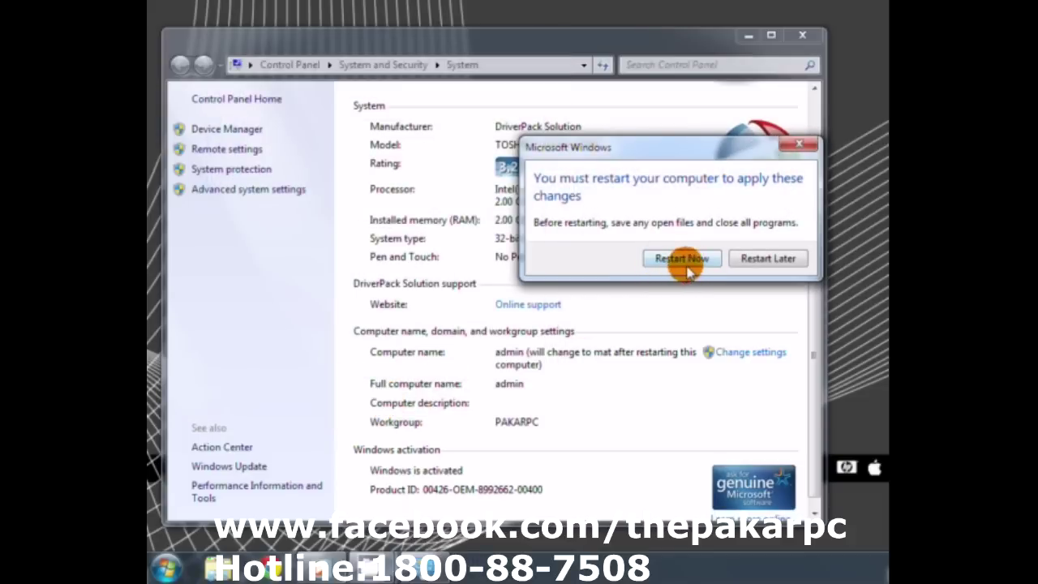
left_click(754, 264)
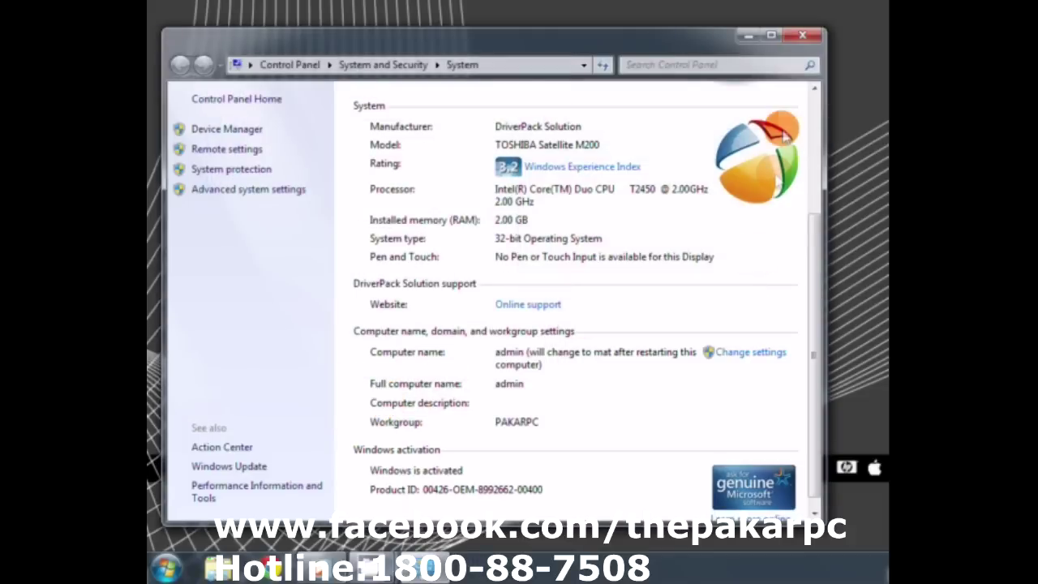
left_click(802, 37)
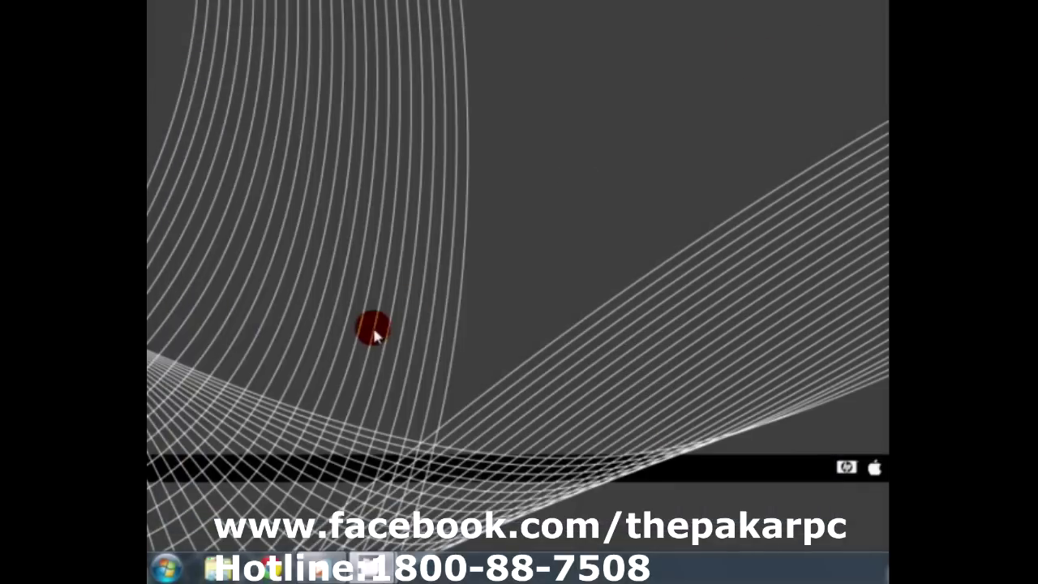
- Browse the network computers and connect to WS2, signing in with the user name ws2 and its account password
left_click(166, 567)
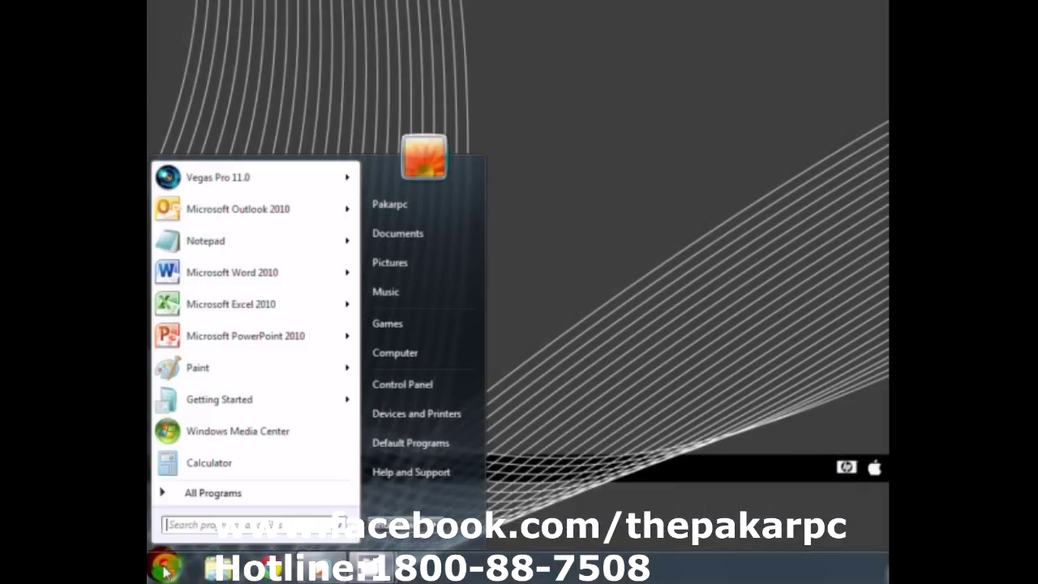
left_click(393, 358)
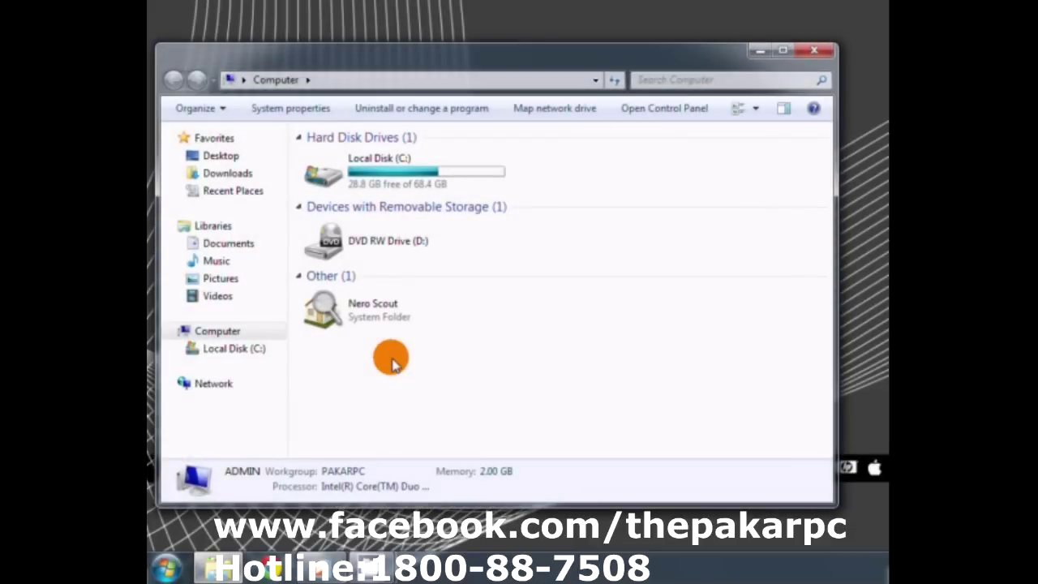
left_click(210, 386)
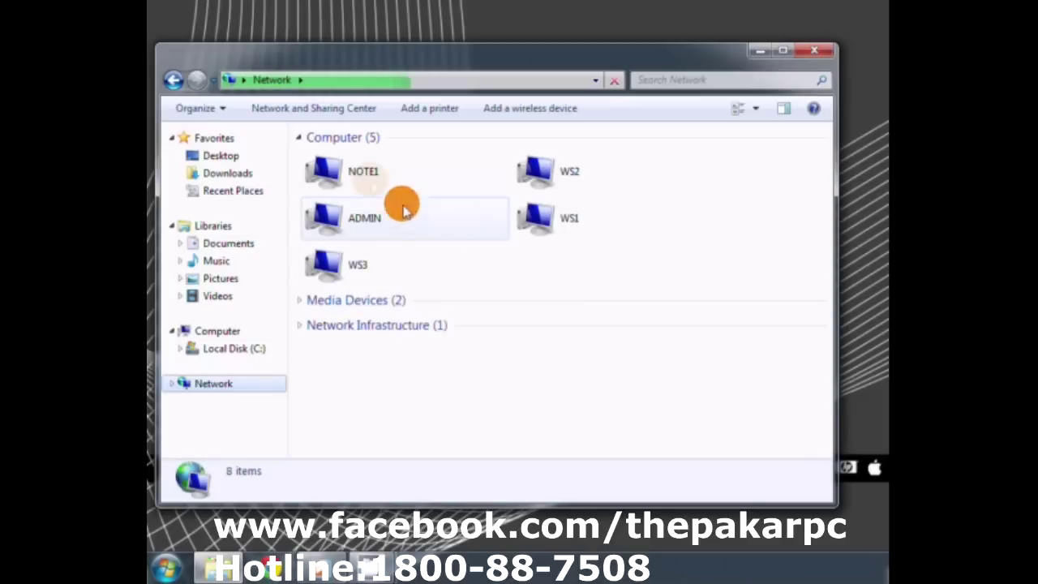
left_click(369, 183)
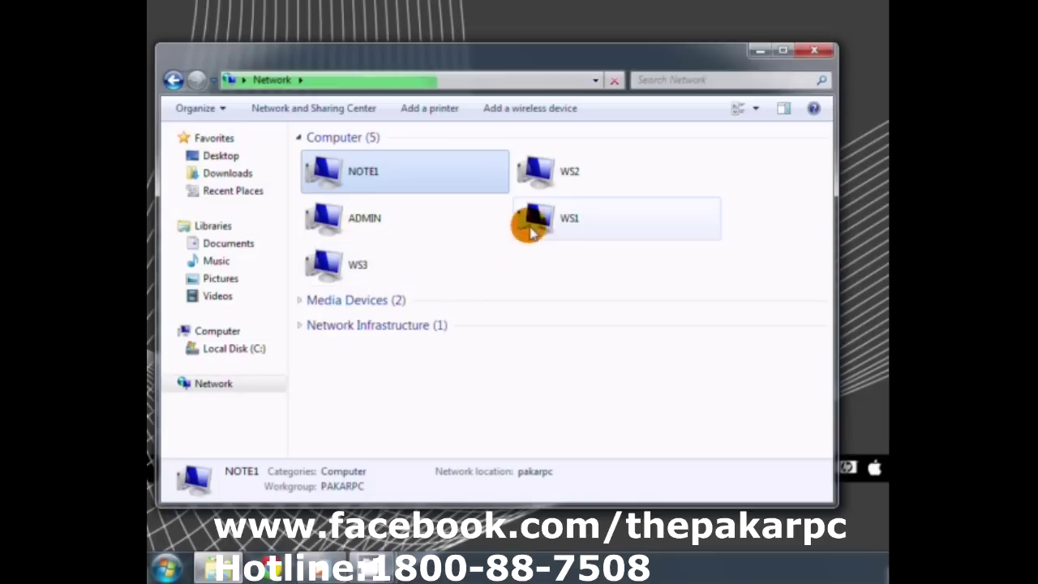
double_click(533, 186)
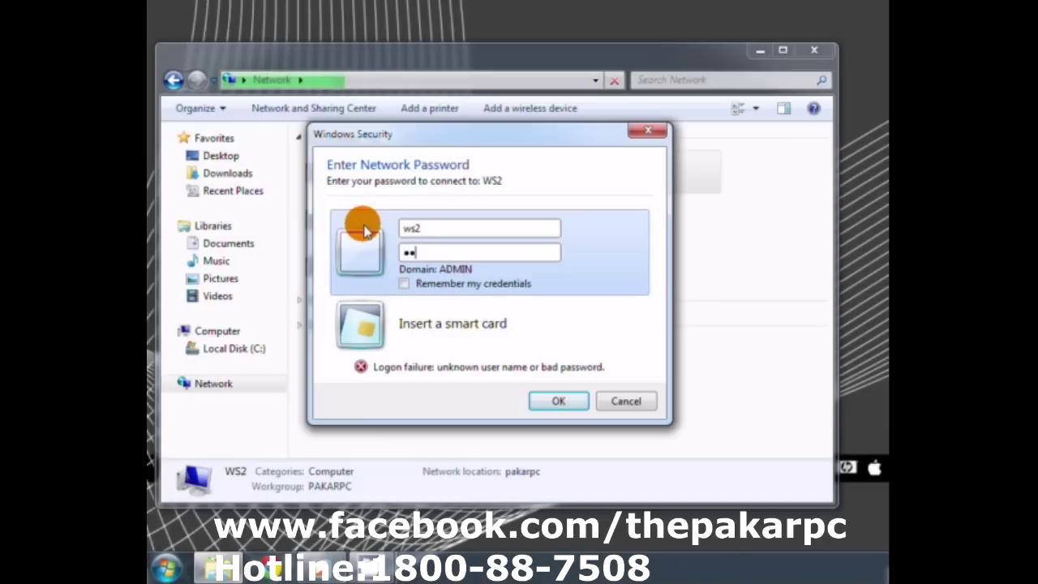
key("Return")
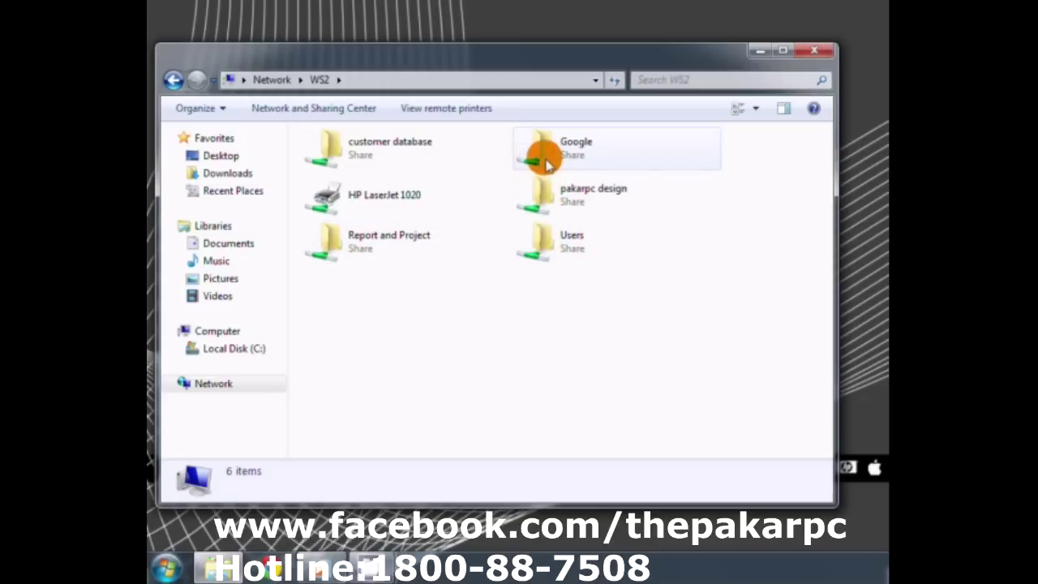
- Open the Contacts folder inside the WS2 user folder of the Users share
double_click(554, 242)
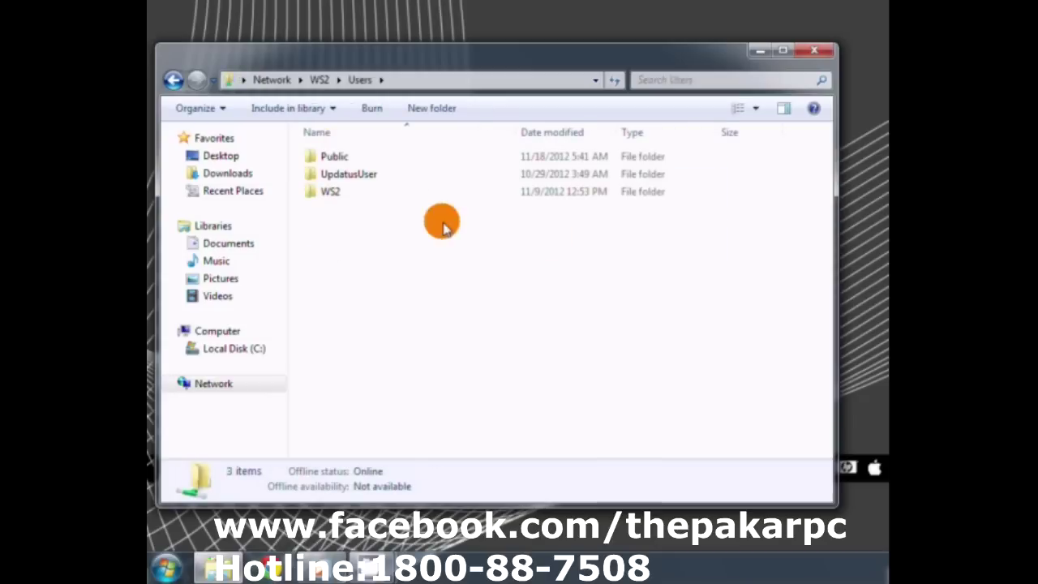
double_click(332, 191)
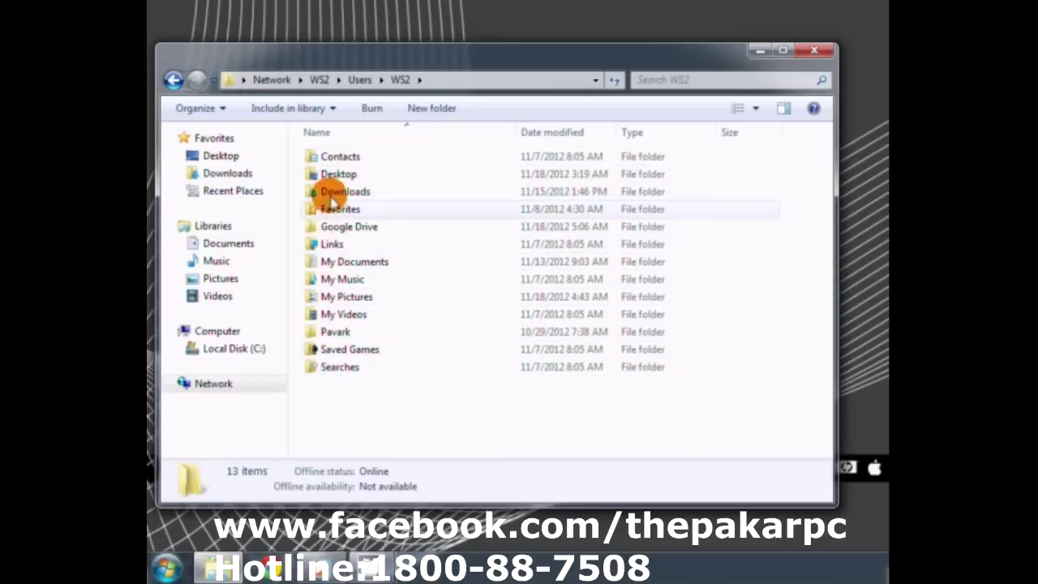
double_click(335, 158)
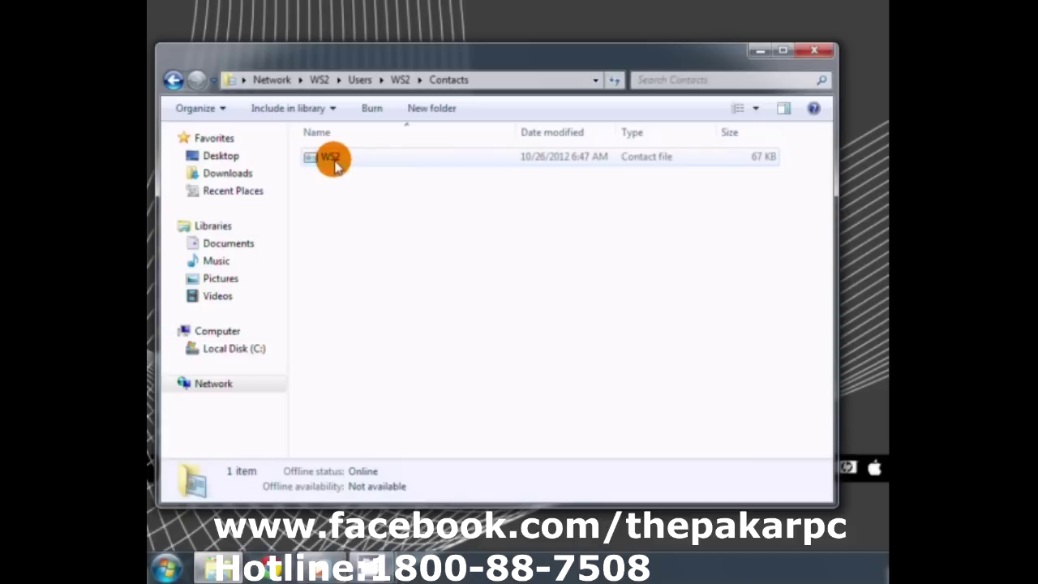
- Copy the WS2 contact file from the shared Contacts folder to the local desktop and close the folder window
left_click(335, 161)
right_click(335, 161)
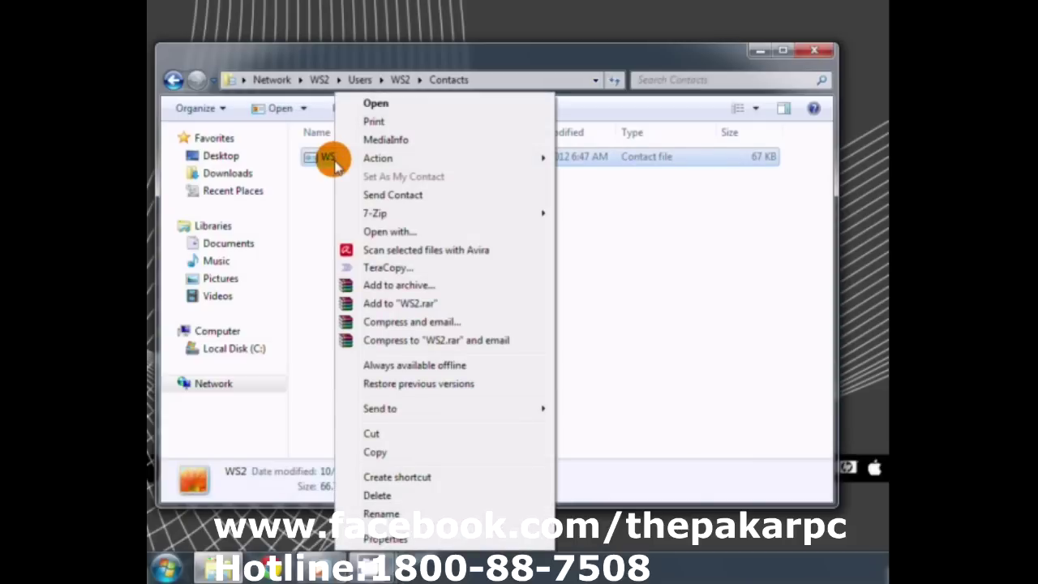
left_click(374, 456)
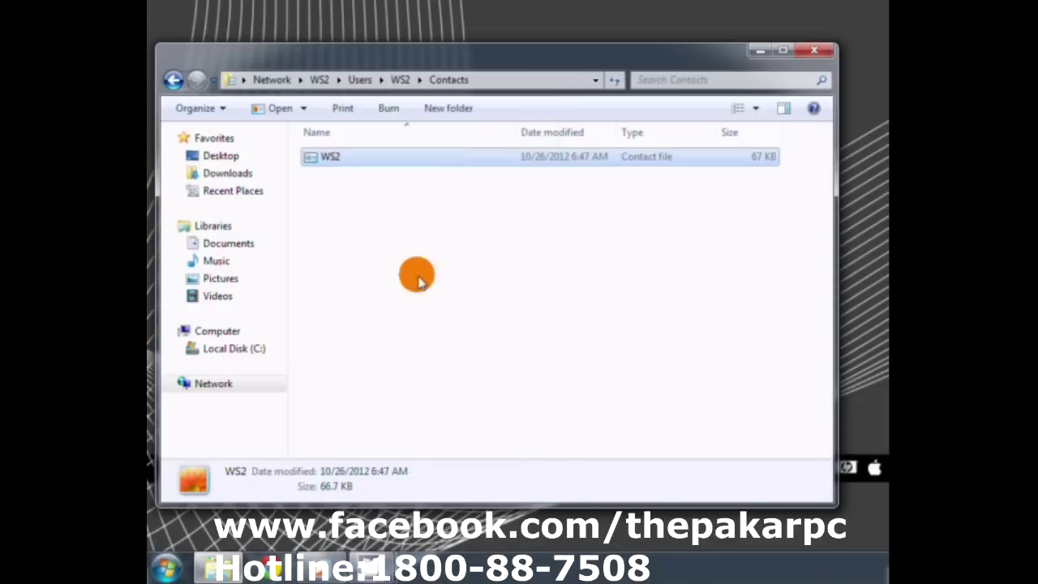
left_click_drag(505, 47, 478, 219)
right_click(373, 63)
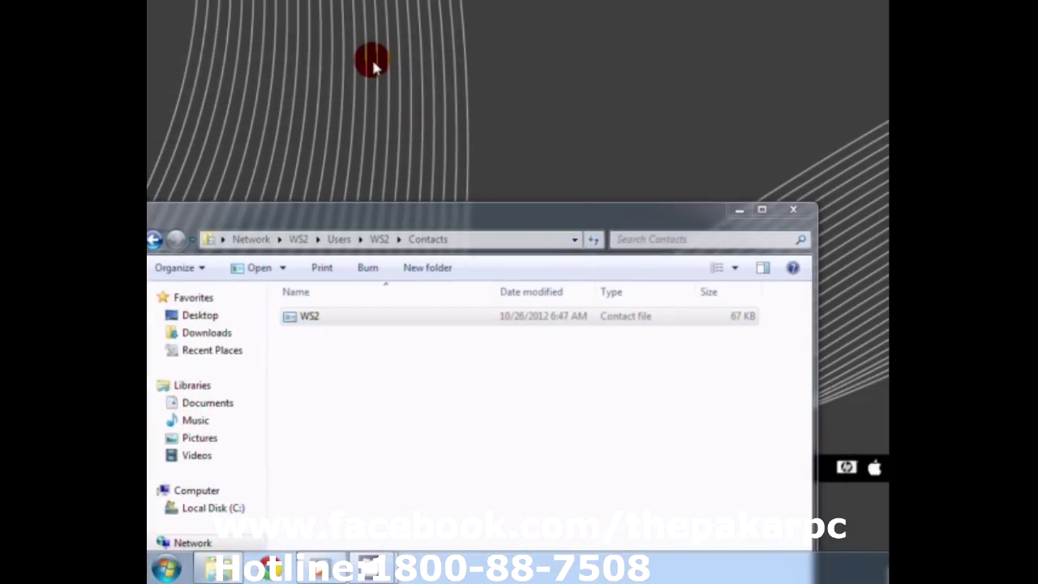
left_click(412, 133)
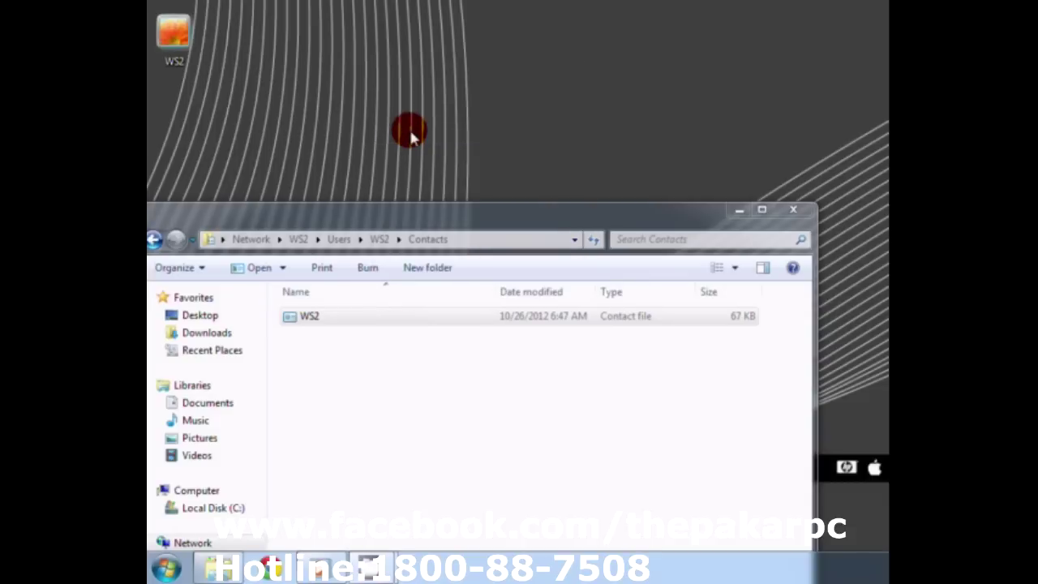
left_click_drag(510, 217, 525, 103)
left_click(803, 95)
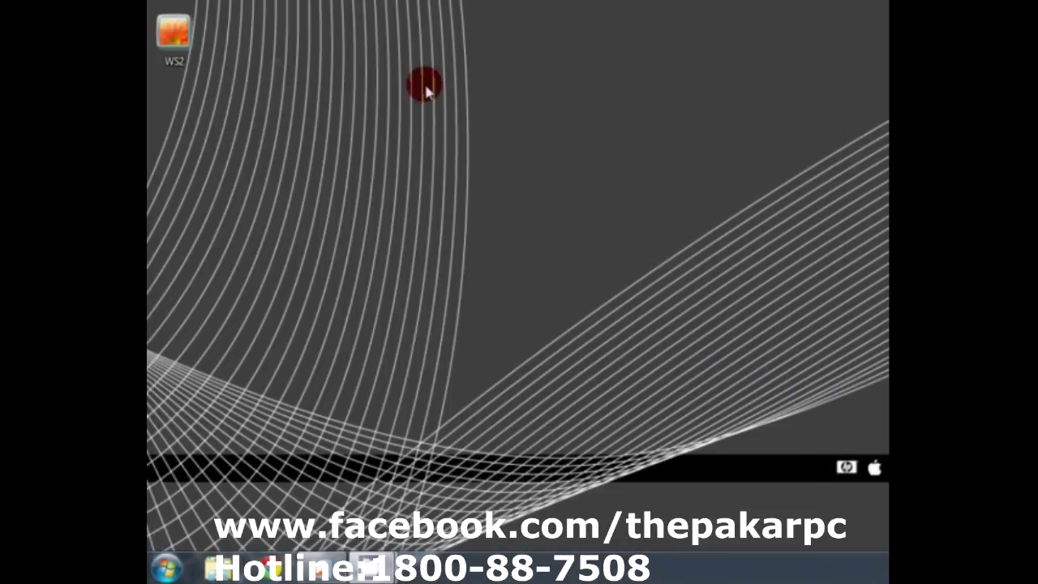
- Move the copied WS2 contact to the middle of the desktop and review its properties from Name and E-mail through IDs
left_click_drag(165, 49, 501, 236)
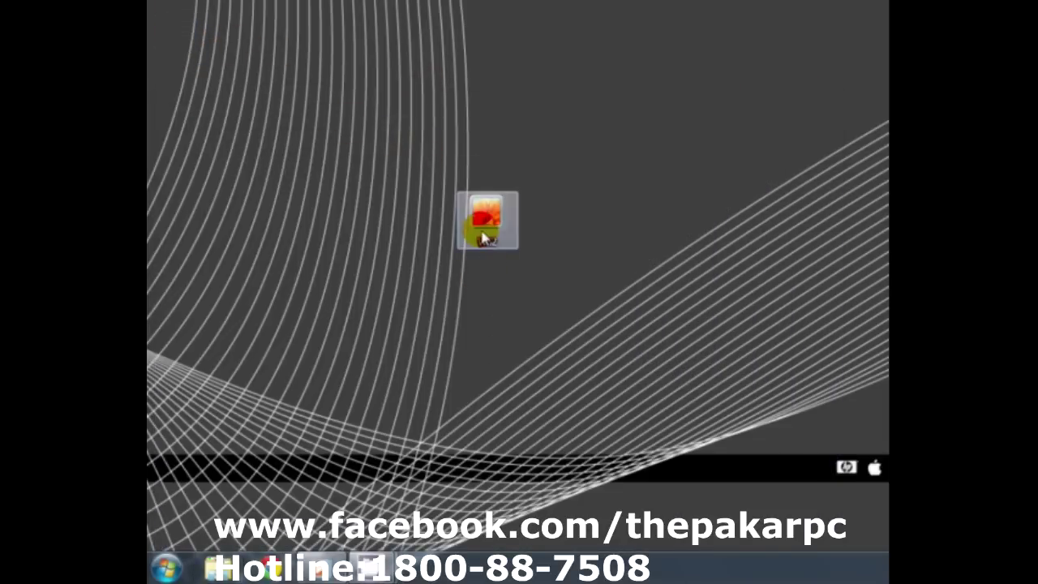
double_click(485, 236)
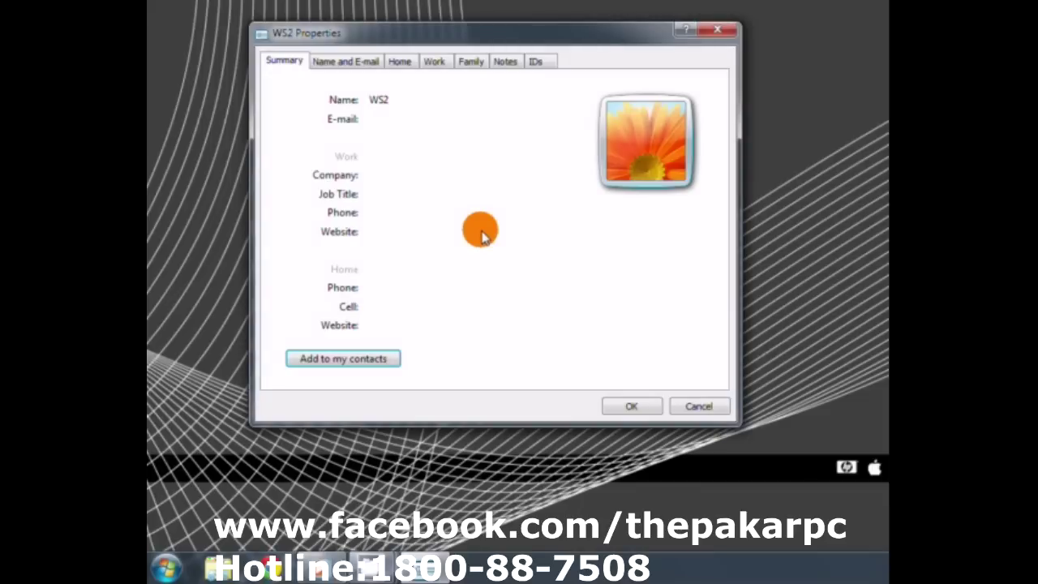
left_click(327, 67)
left_click(398, 63)
left_click(437, 64)
left_click(470, 63)
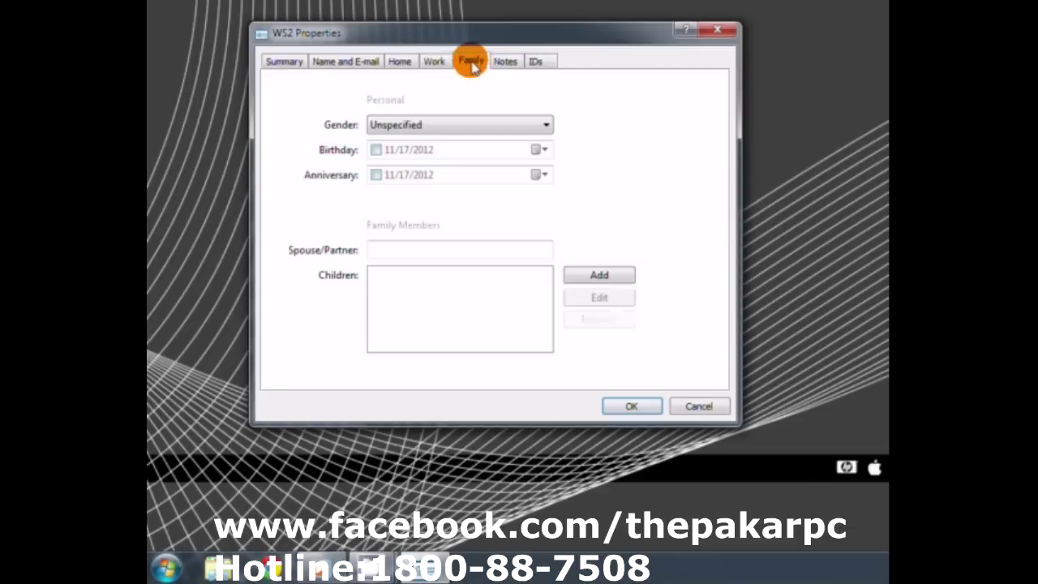
left_click(506, 64)
left_click(538, 63)
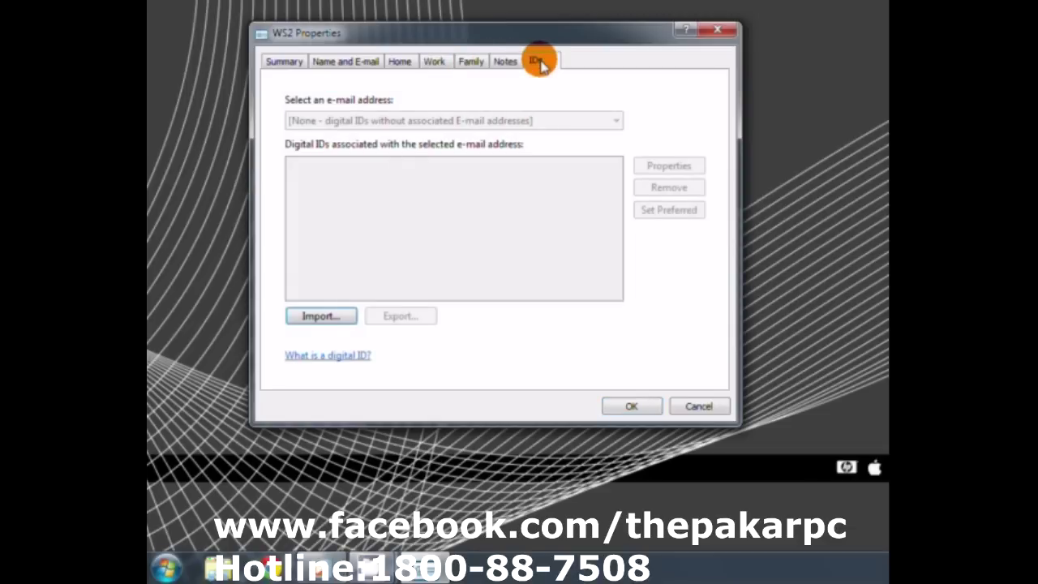
left_click(717, 33)
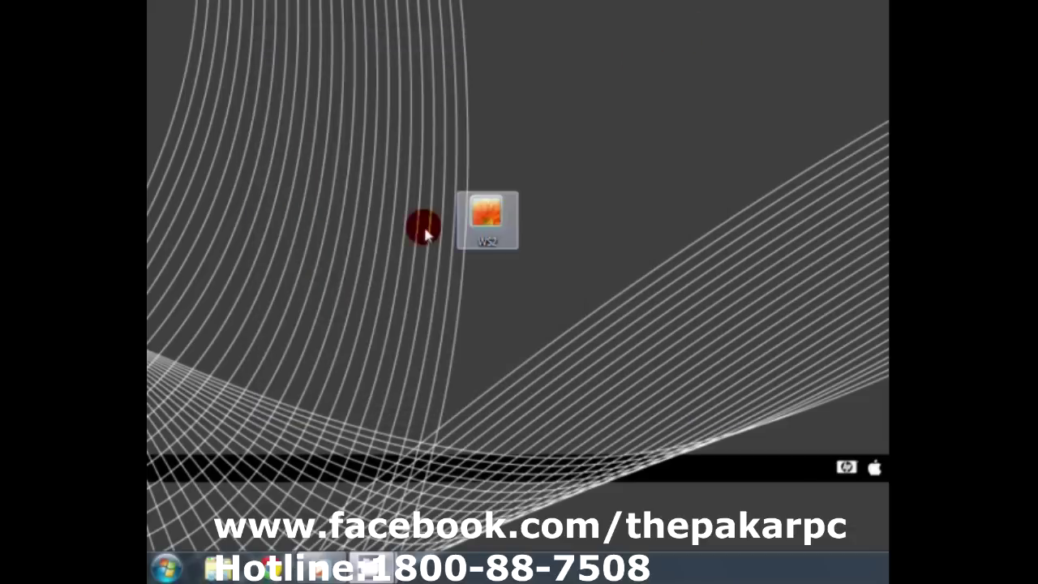
- Reopen the network computers and show the shared items of WS2
left_click(165, 567)
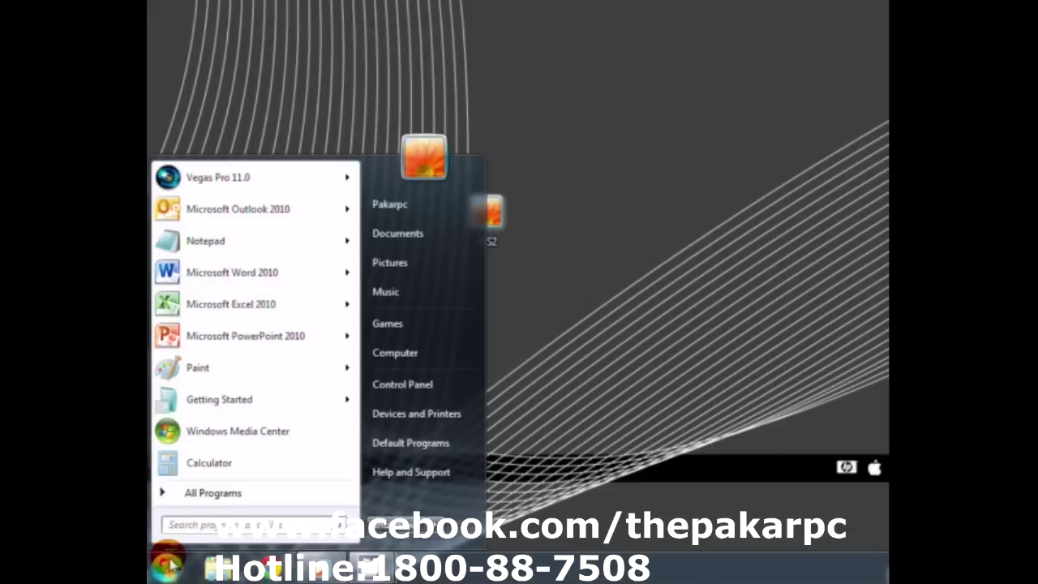
left_click(390, 355)
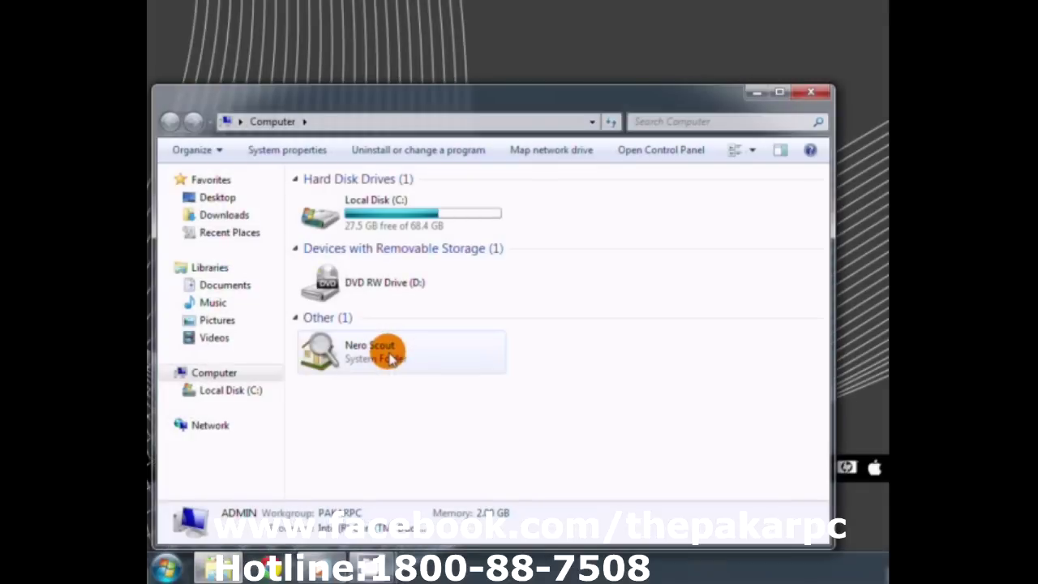
left_click(205, 428)
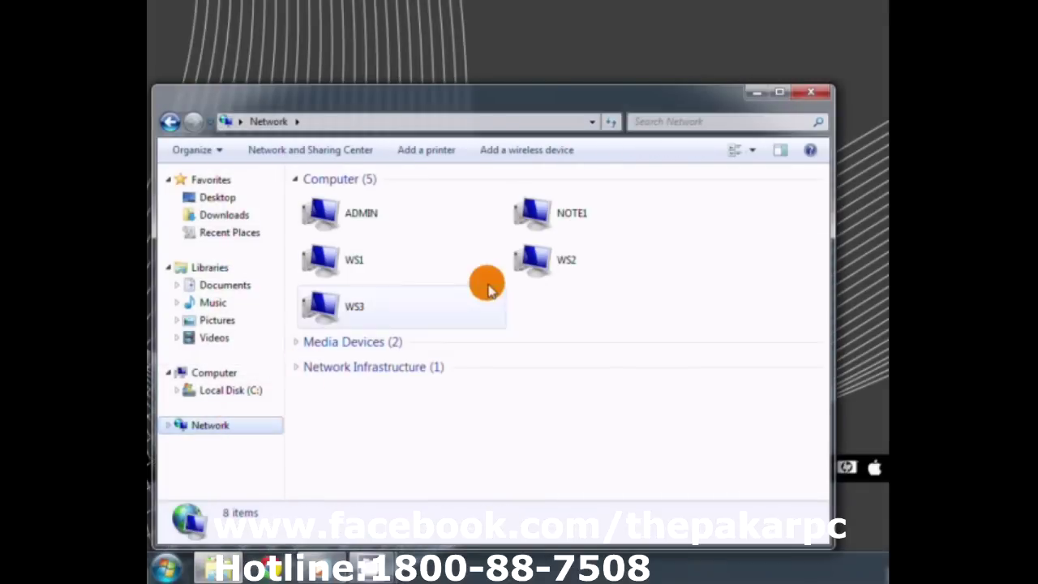
double_click(528, 261)
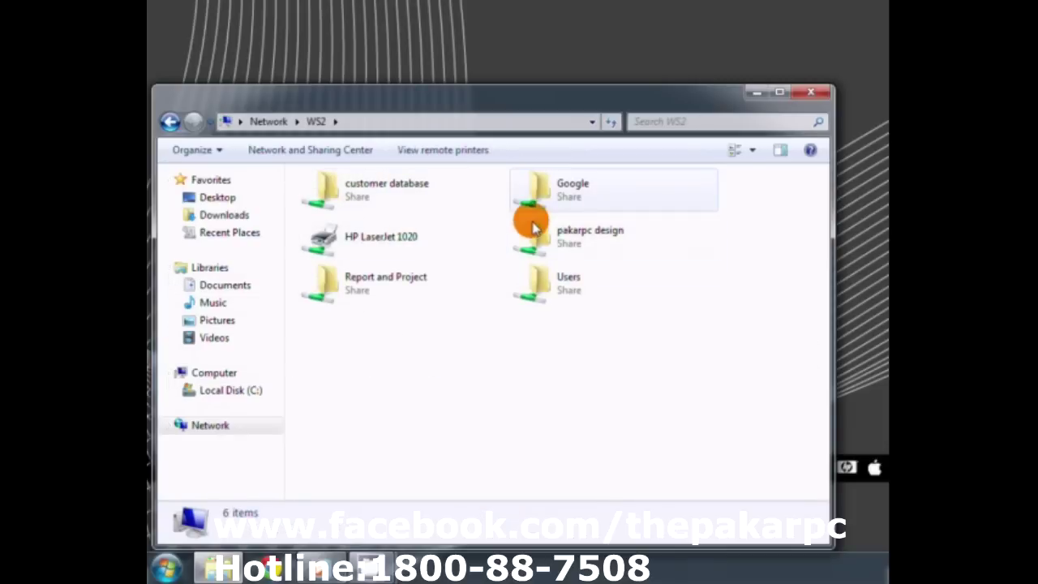
- Connect to the shared HP LaserJet 1020 printer on WS2 by opening its print queue, and close the queue and folder windows
left_click(392, 248)
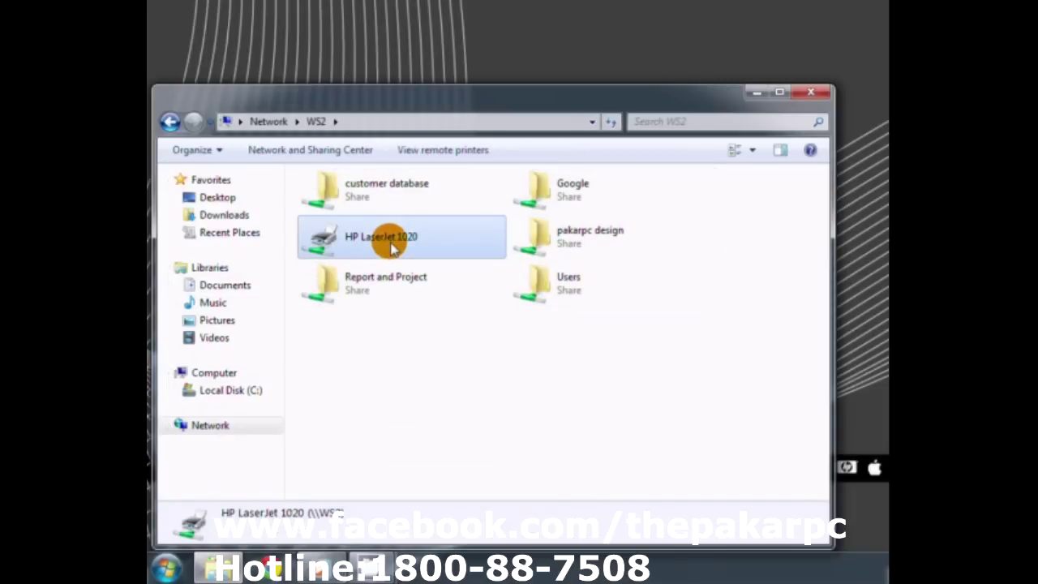
double_click(393, 249)
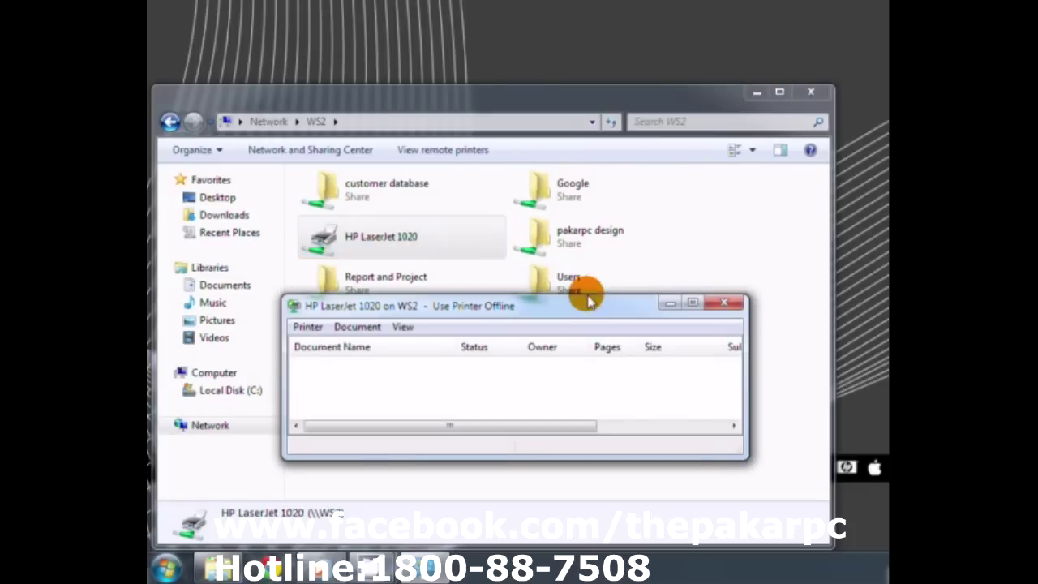
left_click_drag(579, 303, 567, 292)
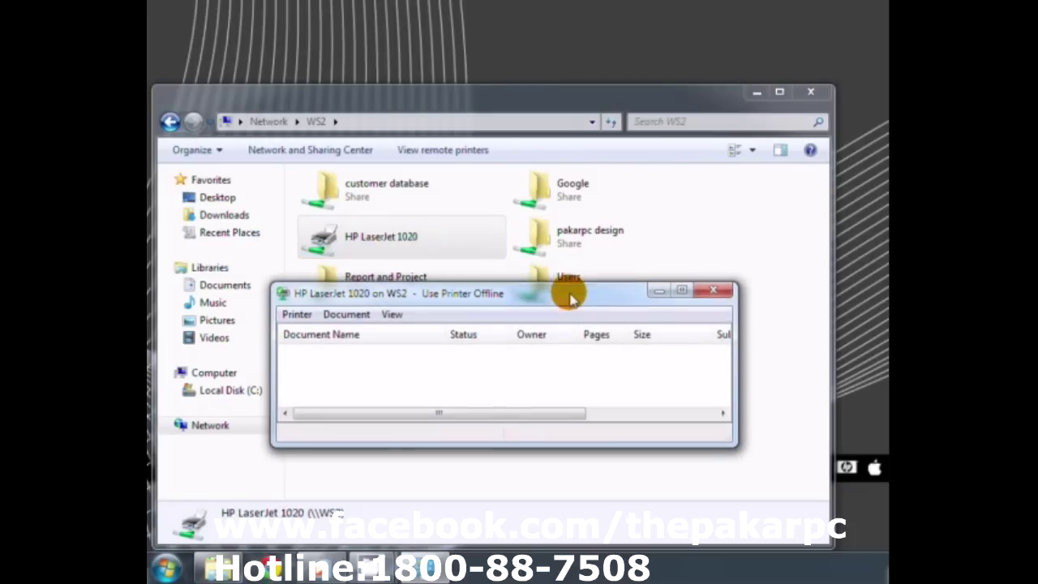
left_click(708, 292)
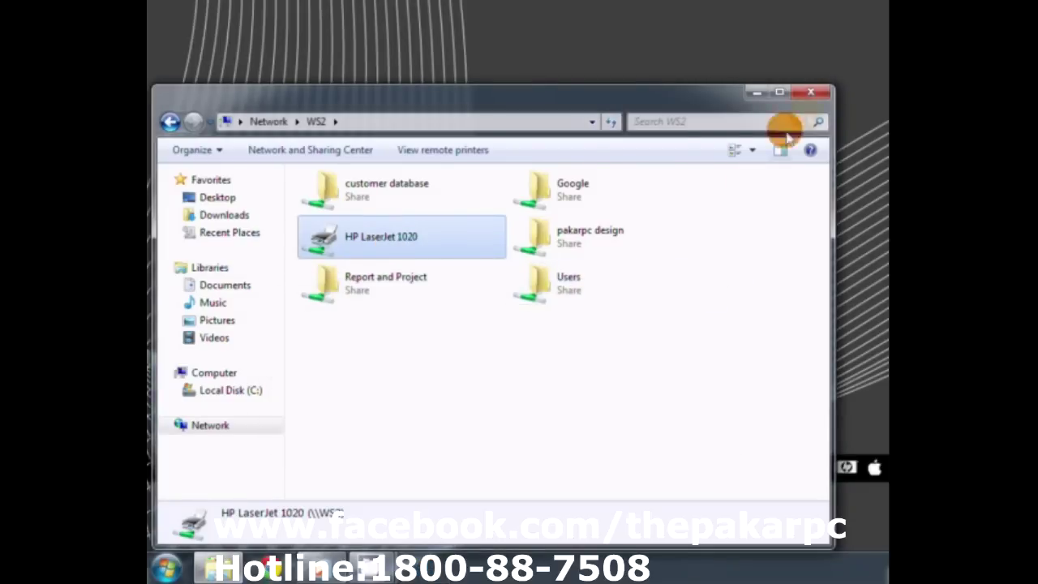
left_click(812, 94)
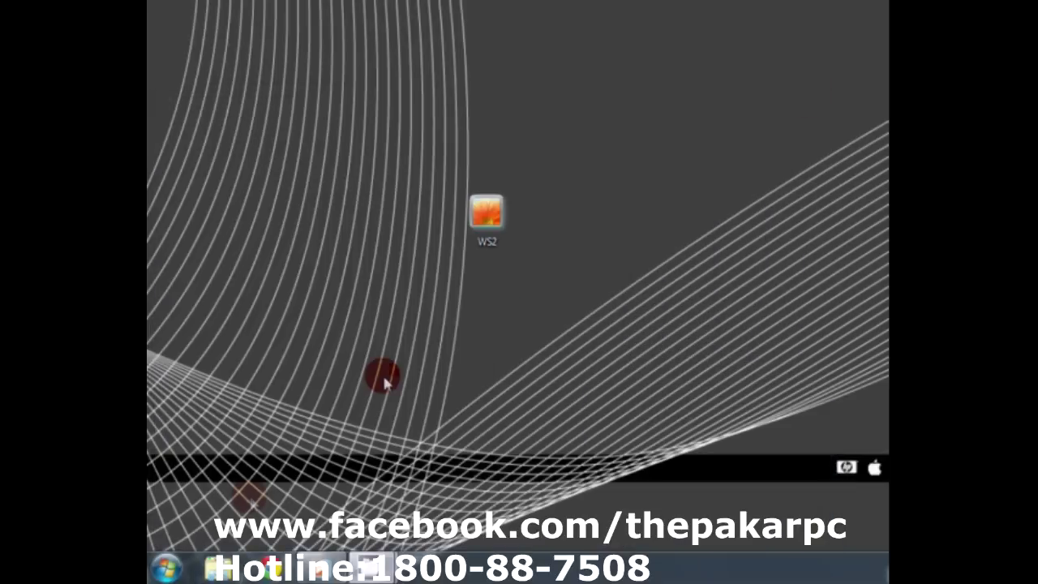
- Open the printer properties of HP LaserJet 1020 on WS2 from Devices and Printers and move the dialog fully into view
left_click(166, 572)
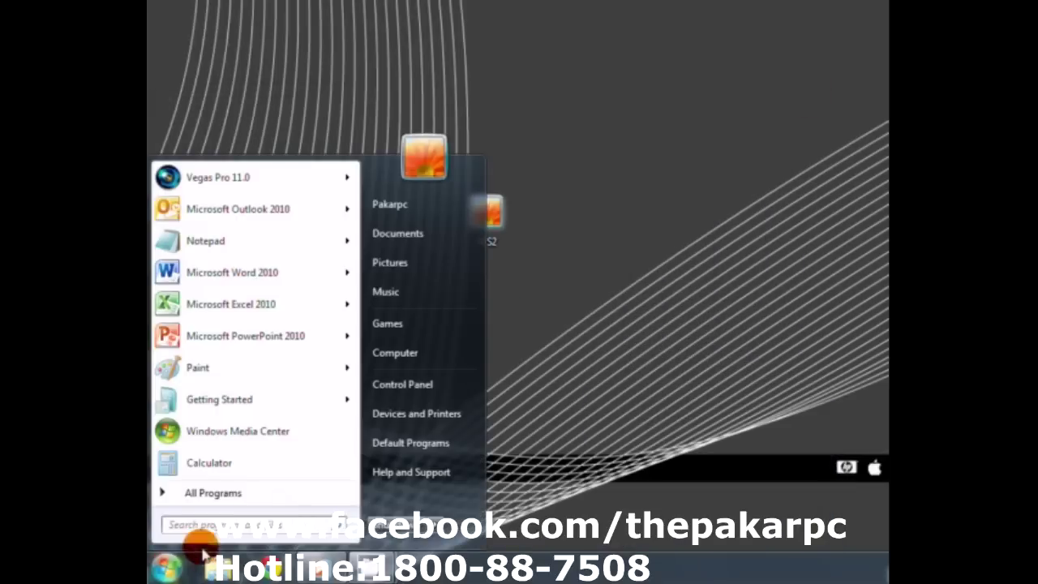
left_click(418, 415)
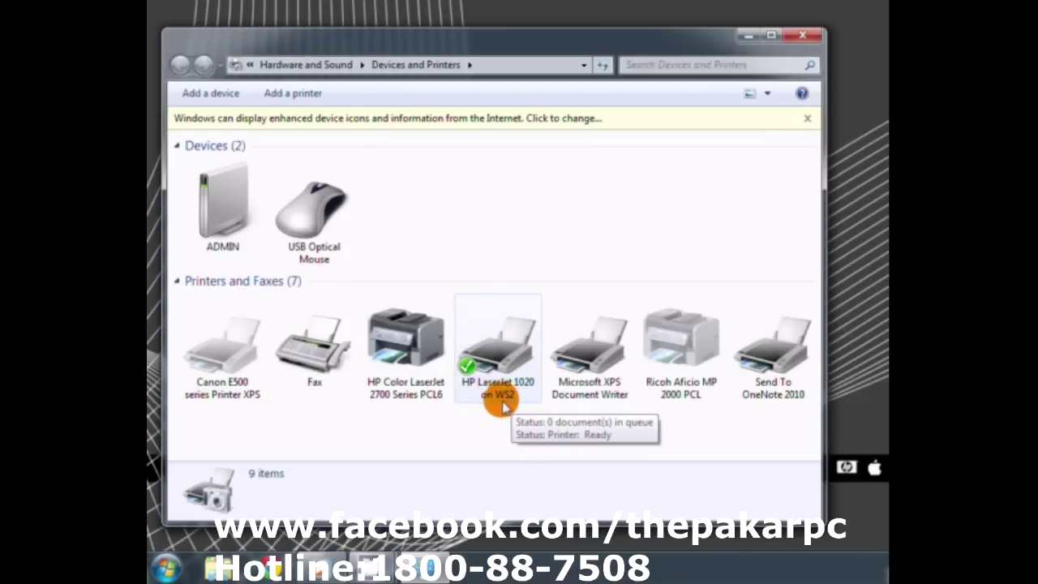
right_click(487, 376)
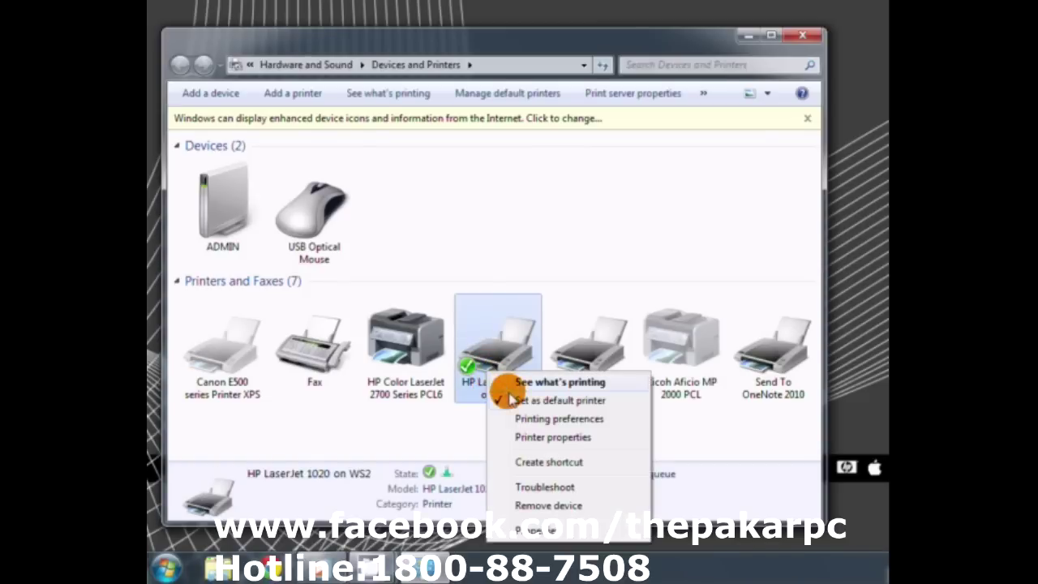
left_click(525, 438)
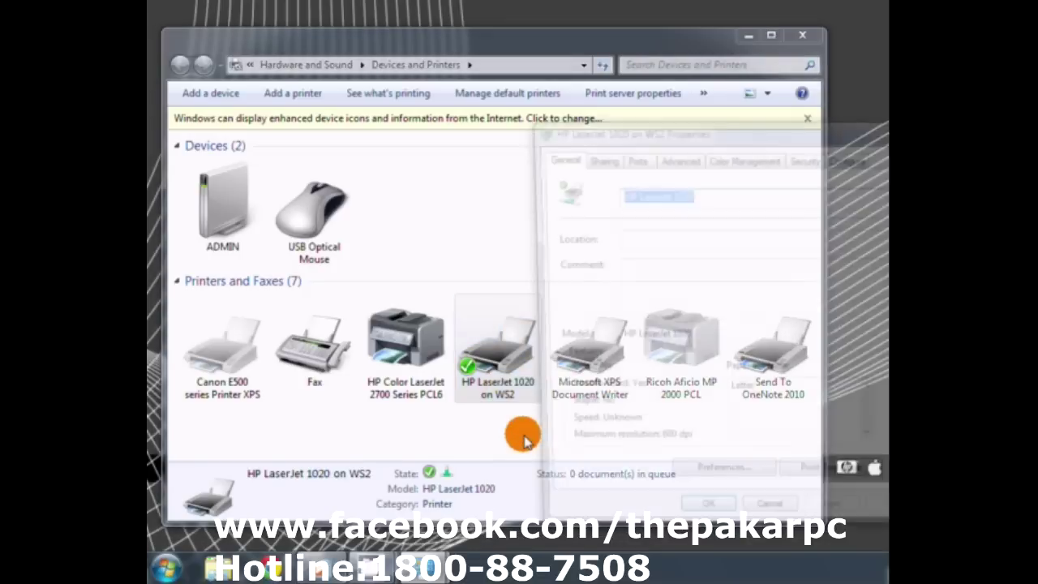
left_click_drag(718, 129, 385, 77)
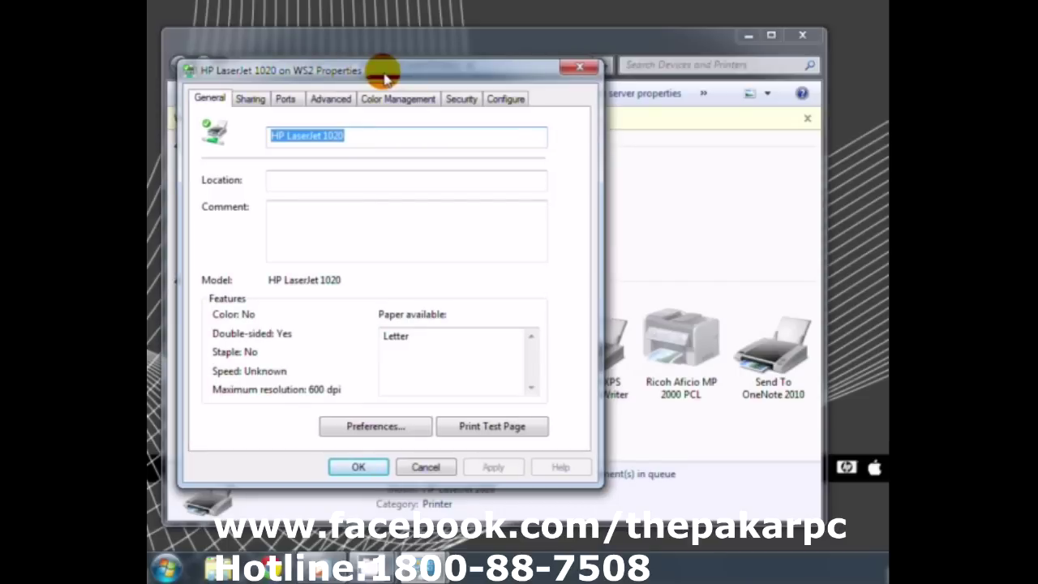
- Check the printer's sharing option and share name, leaving Share this printer enabled, and accept the properties
left_click(251, 99)
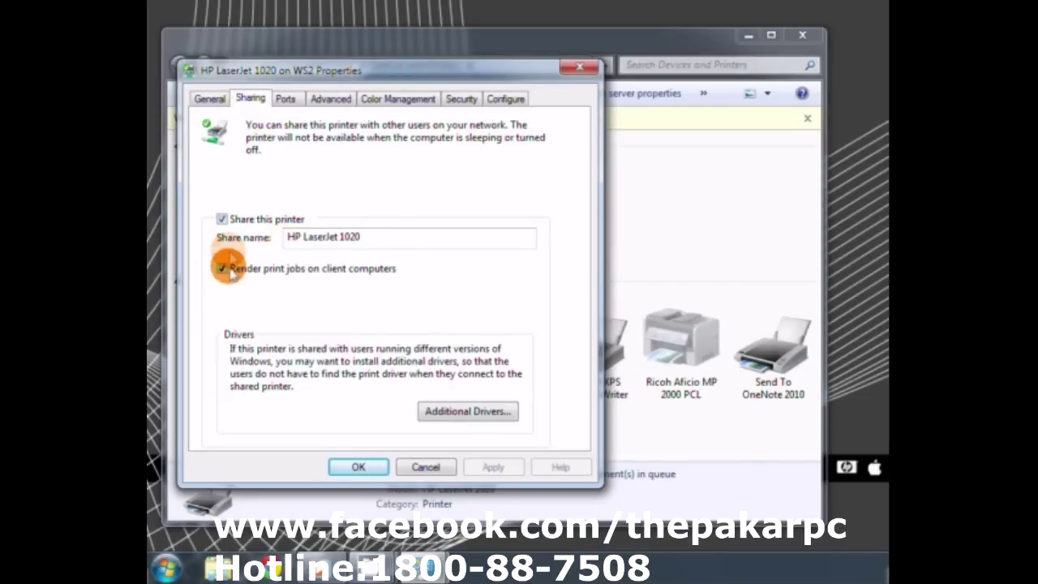
left_click(222, 219)
left_click(222, 219)
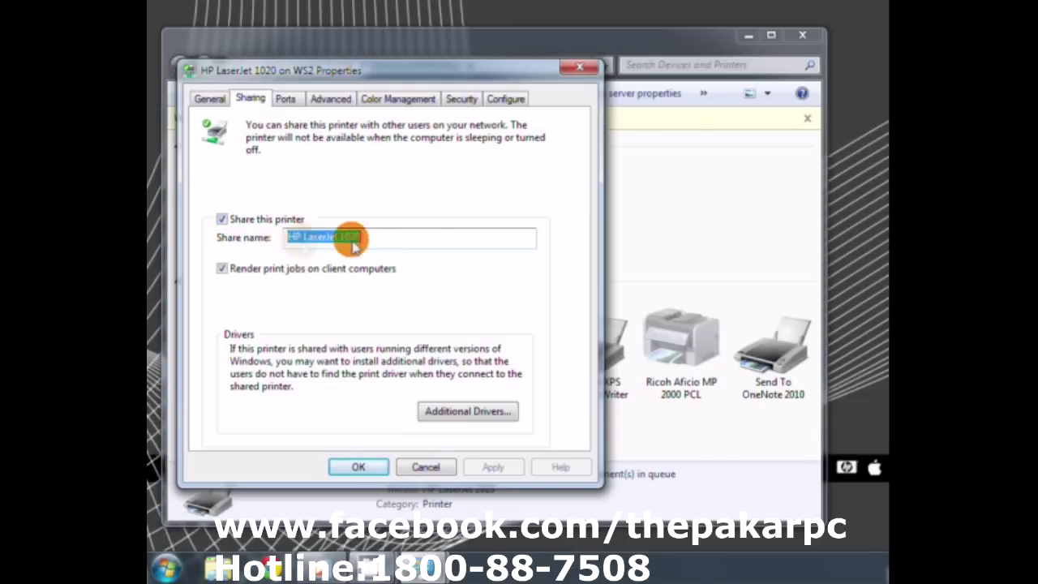
left_click(375, 469)
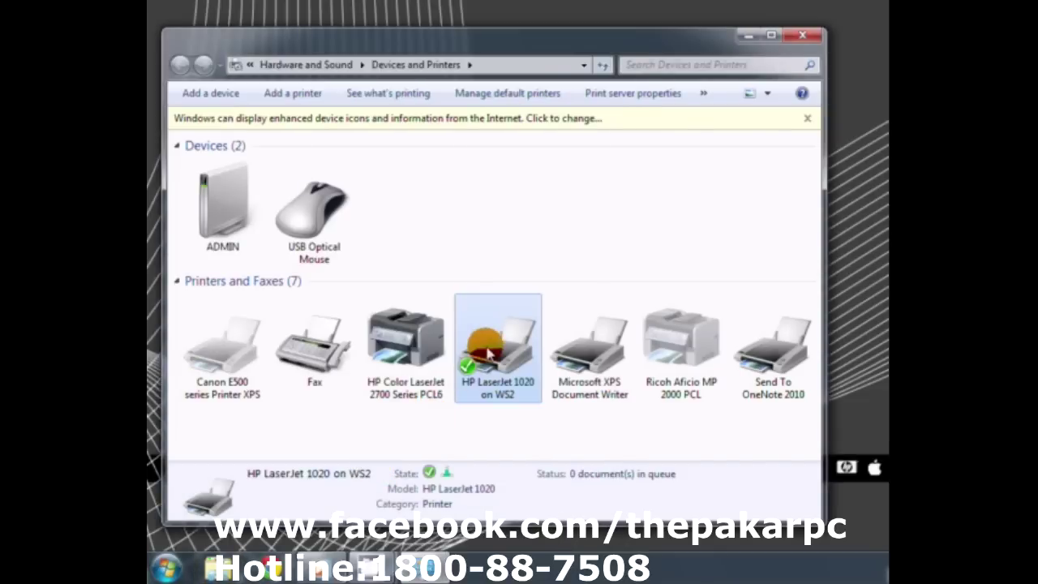
- Print a test page from the printer properties of HP LaserJet 1020 on WS2 and close all printer windows
right_click(489, 351)
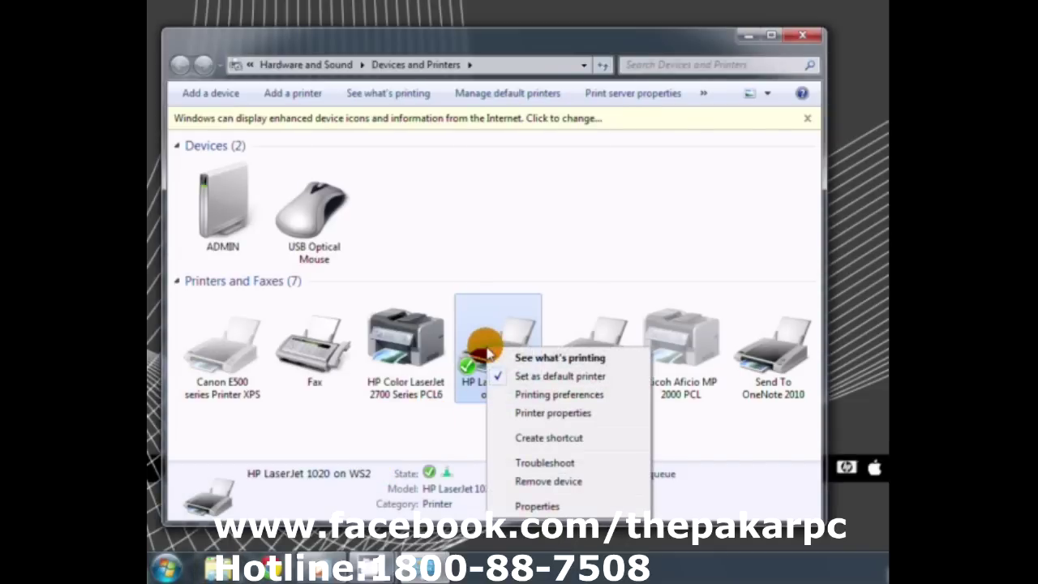
left_click(527, 413)
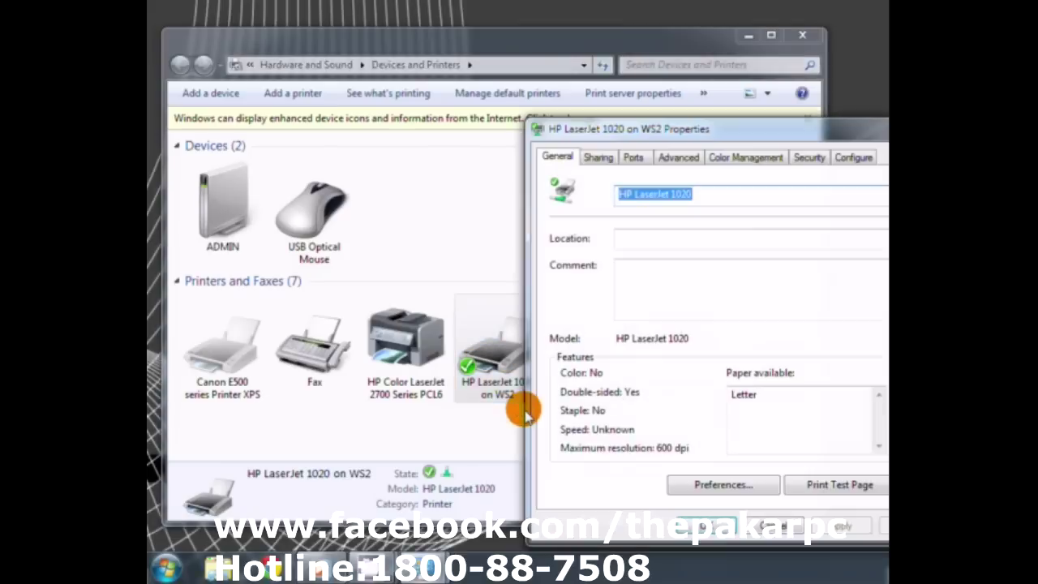
left_click_drag(721, 129, 432, 77)
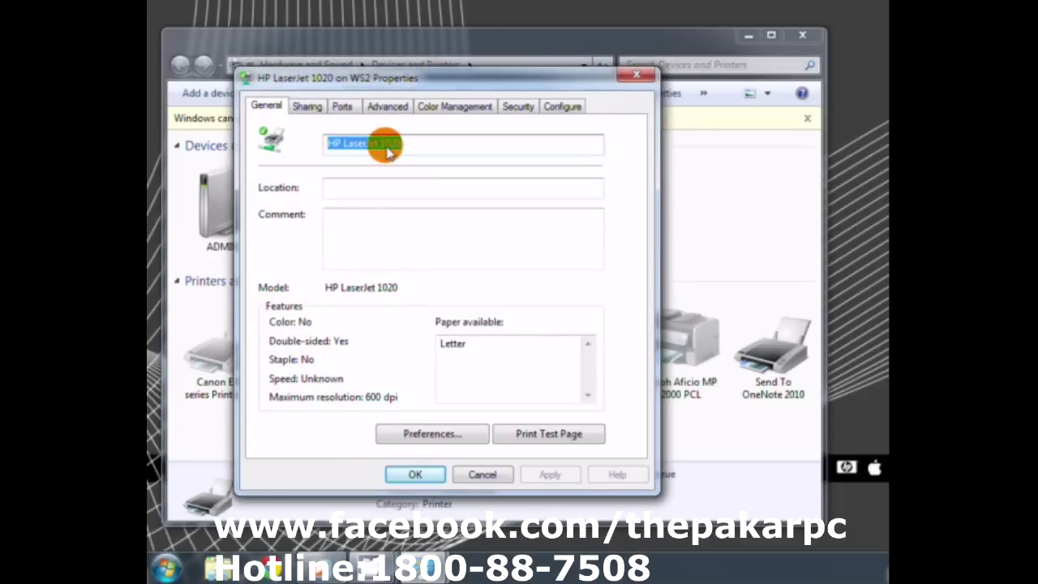
left_click(533, 439)
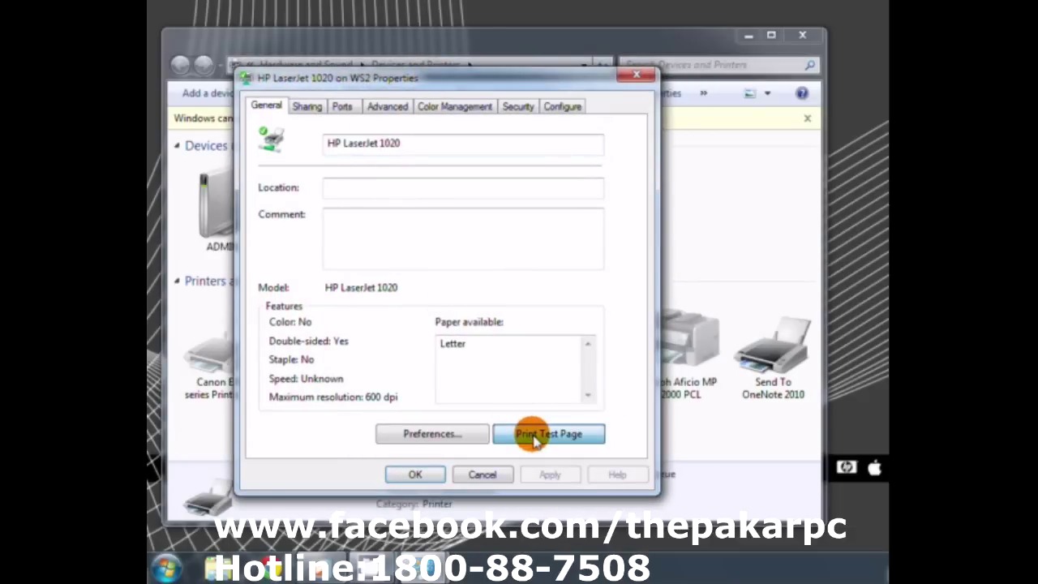
left_click_drag(655, 132, 637, 129)
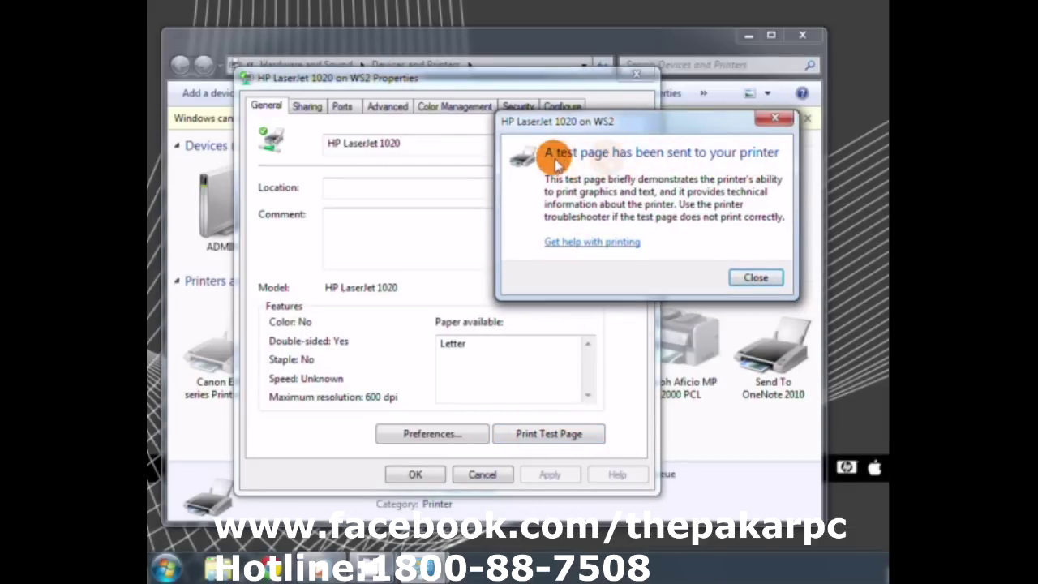
left_click(754, 279)
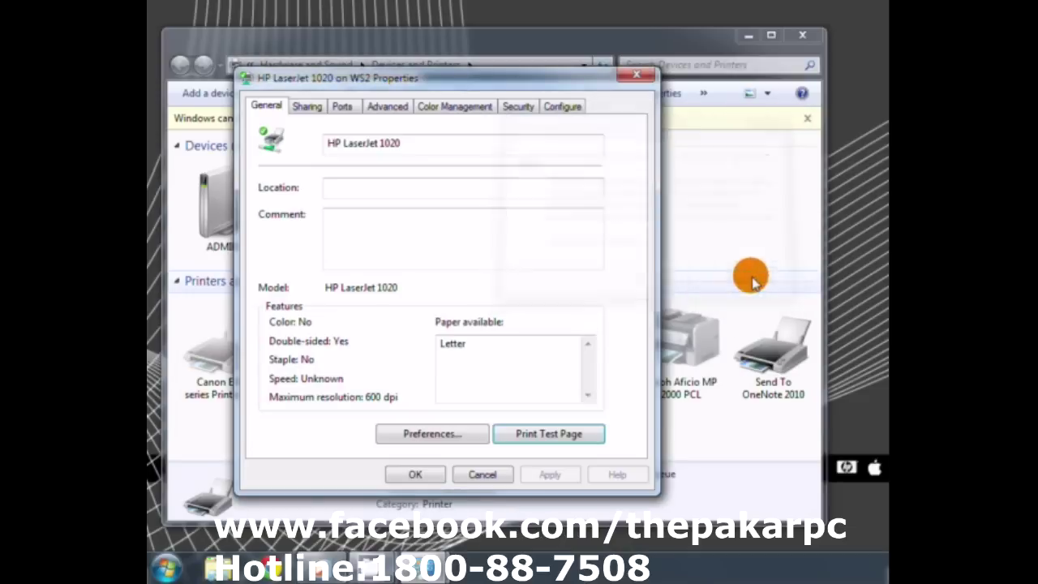
left_click(636, 75)
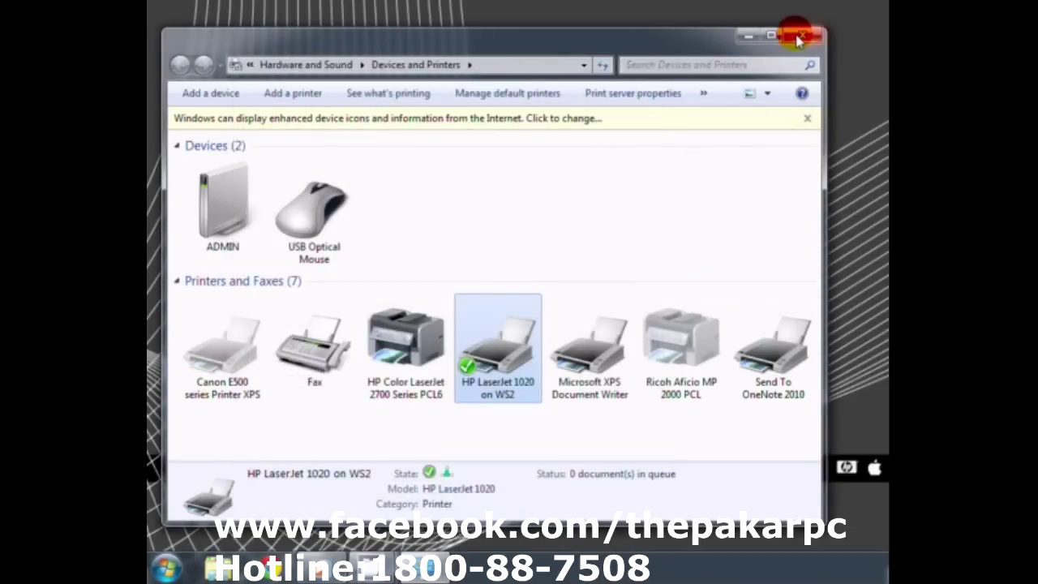
left_click(798, 39)
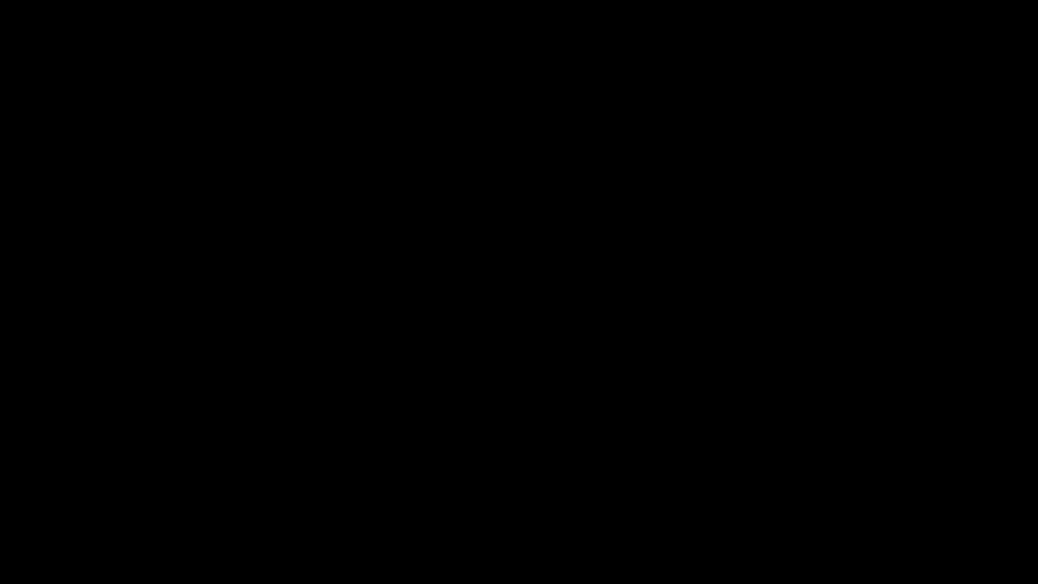